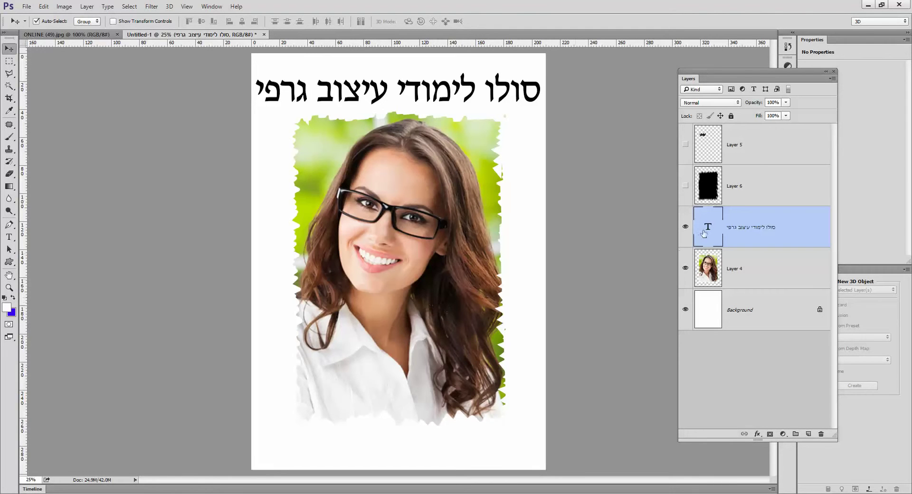
Step: Copy the portrait photo from ONLINE (49).jpg into the Untitled-1 document and hide Layer 4
{"action": "left_click", "coordinate": [66, 35]}
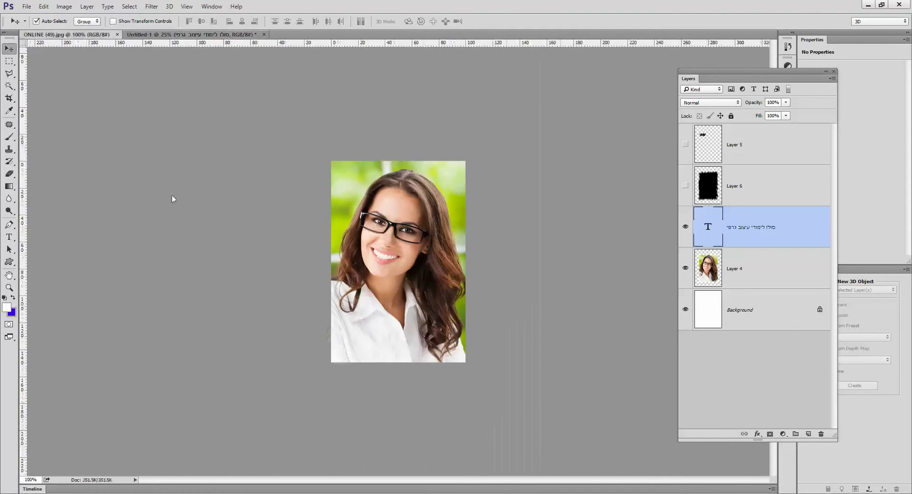
{"action": "left_click", "coordinate": [195, 35]}
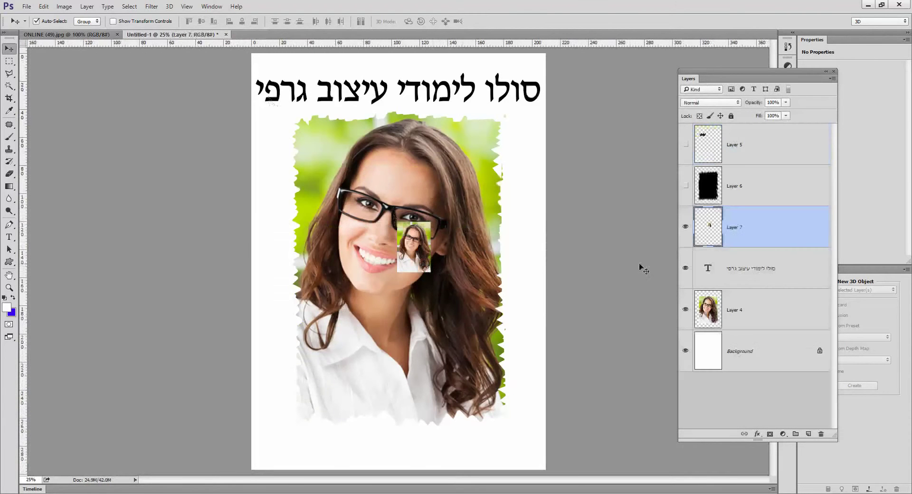
{"action": "left_click", "coordinate": [684, 309]}
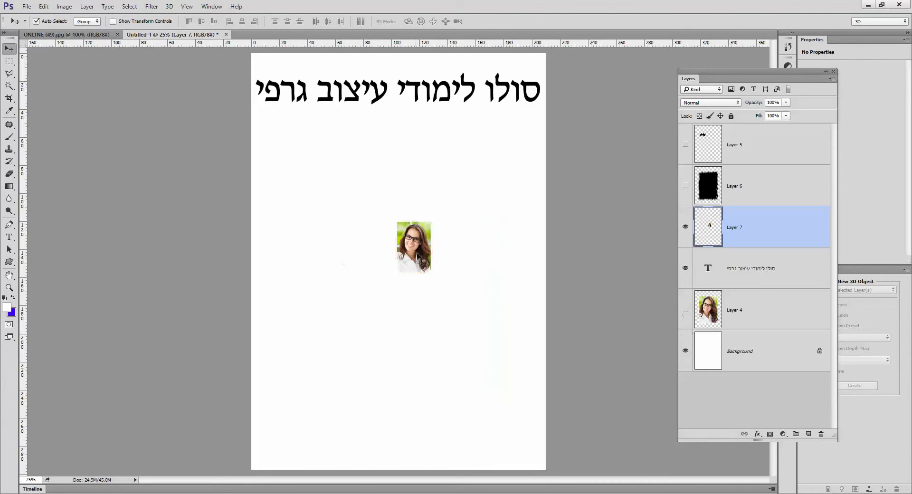
Step: Enlarge the pasted portrait with Free Transform so it fills most of the page below the Hebrew title
{"action": "left_click_drag", "start_coordinate": [424, 256], "coordinate": [396, 251]}
{"action": "key", "text": "ctrl+t"}
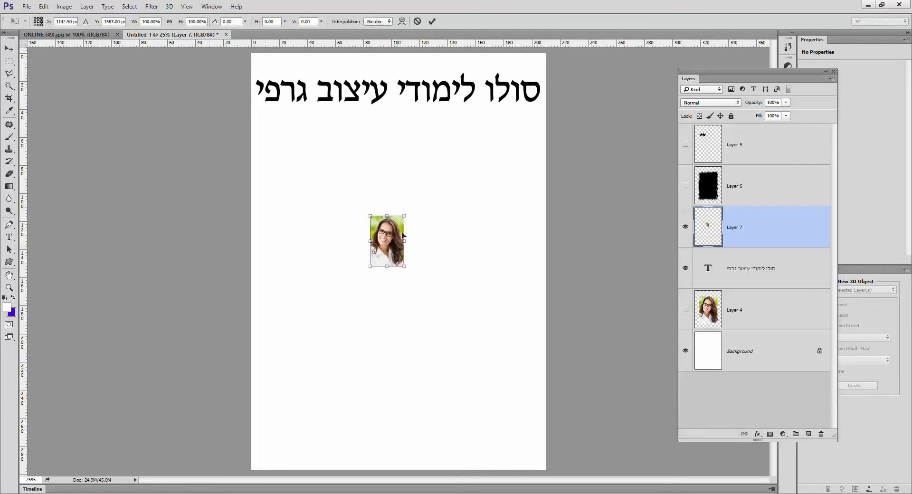
{"action": "left_click", "coordinate": [43, 7]}
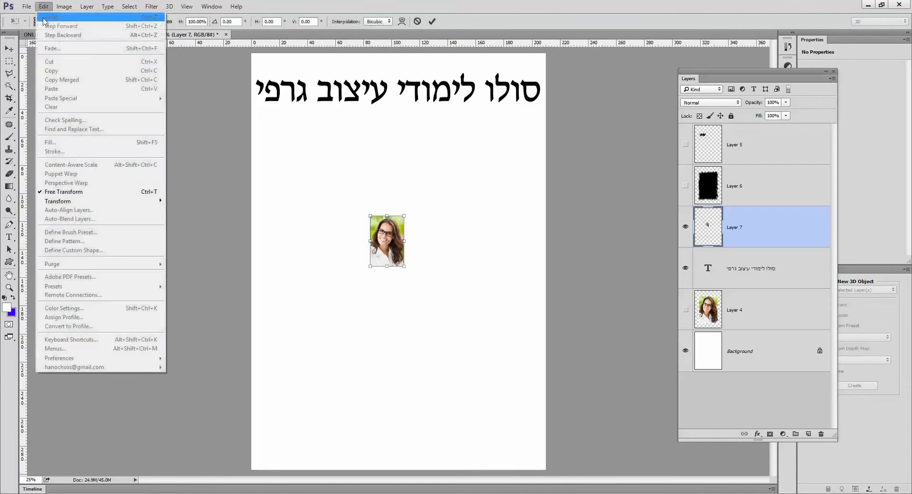
{"action": "left_click", "coordinate": [71, 192]}
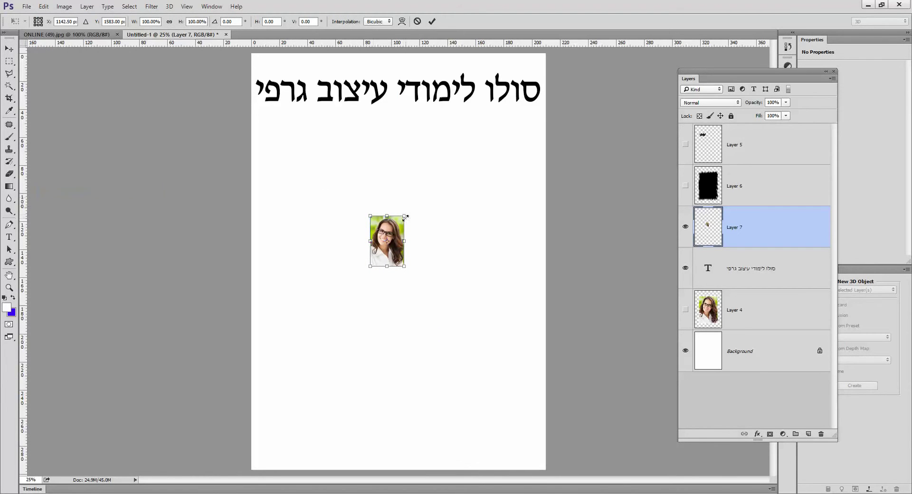
{"action": "left_click_drag", "start_coordinate": [405, 217], "coordinate": [475, 110]}
{"action": "left_click_drag", "start_coordinate": [368, 266], "coordinate": [280, 400]}
{"action": "left_click_drag", "start_coordinate": [473, 117], "coordinate": [494, 82]}
{"action": "left_click_drag", "start_coordinate": [408, 234], "coordinate": [420, 285]}
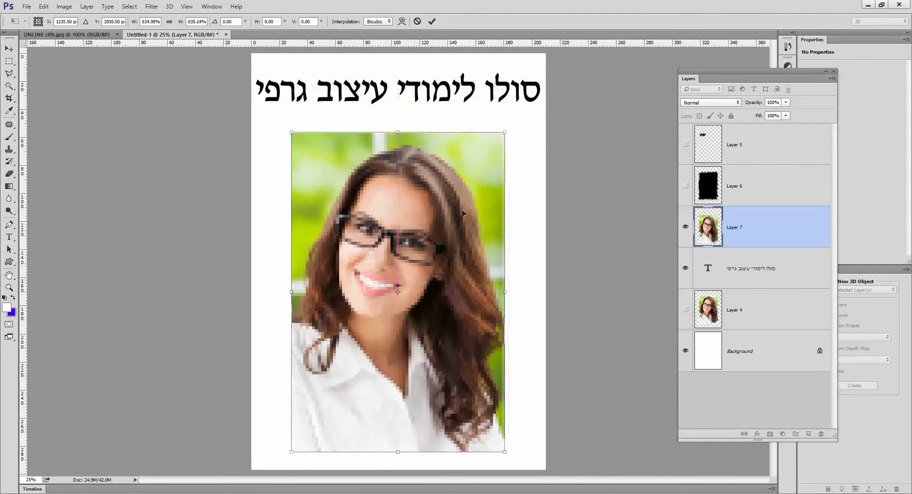
{"action": "left_click_drag", "start_coordinate": [504, 131], "coordinate": [515, 117]}
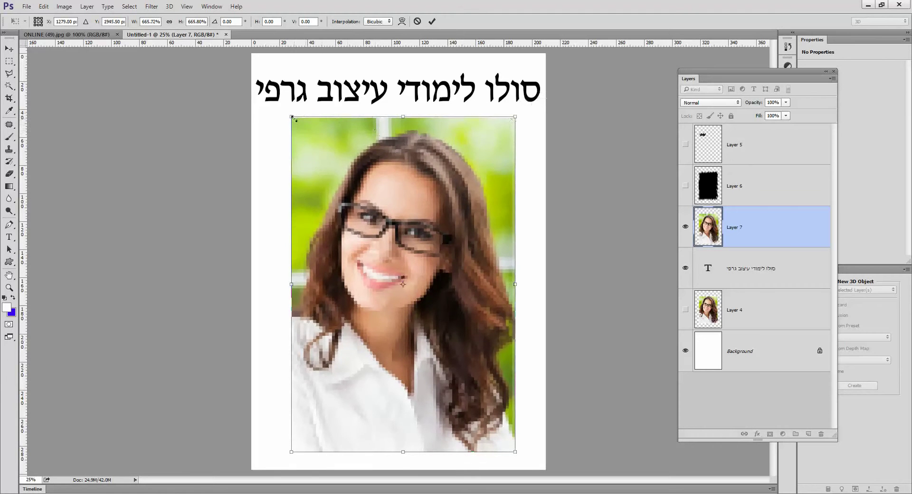
{"action": "key", "text": "Return"}
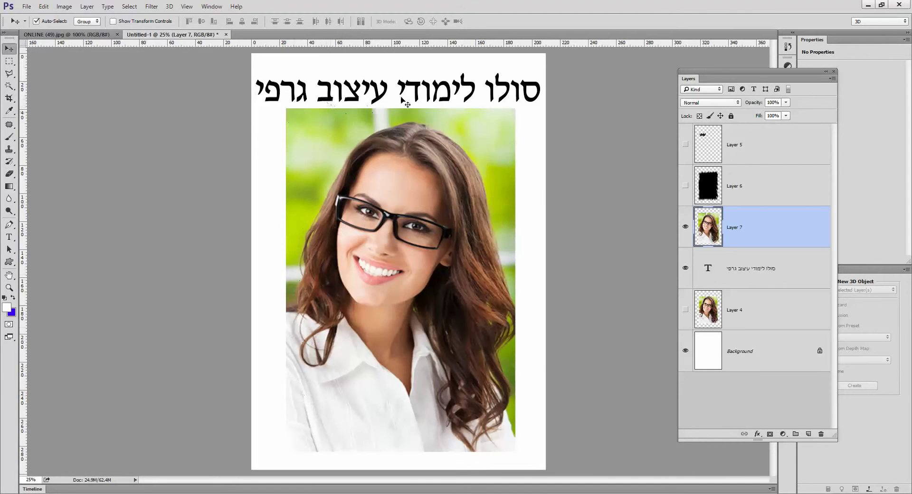
Step: Hide Layer 7 and outline a closed zigzag-edged selection with the Polygonal Lasso in the blank area below the title
{"action": "left_click", "coordinate": [685, 229]}
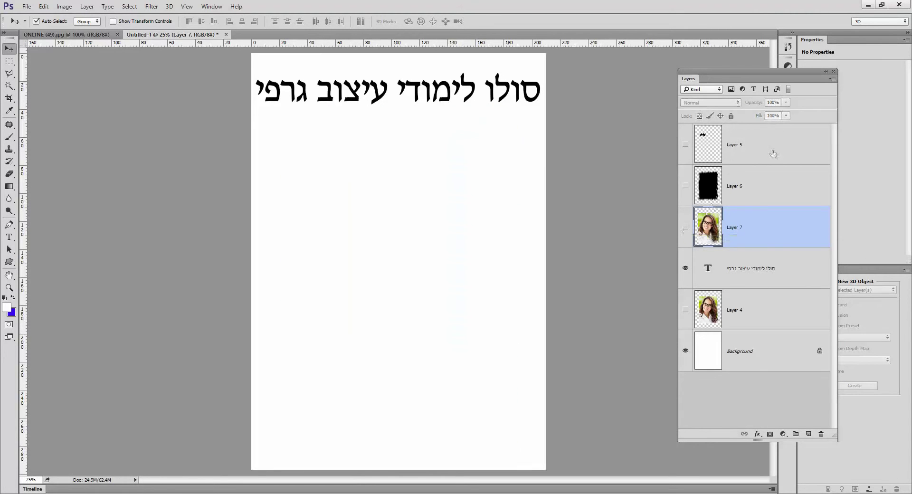
{"action": "left_click", "coordinate": [9, 73]}
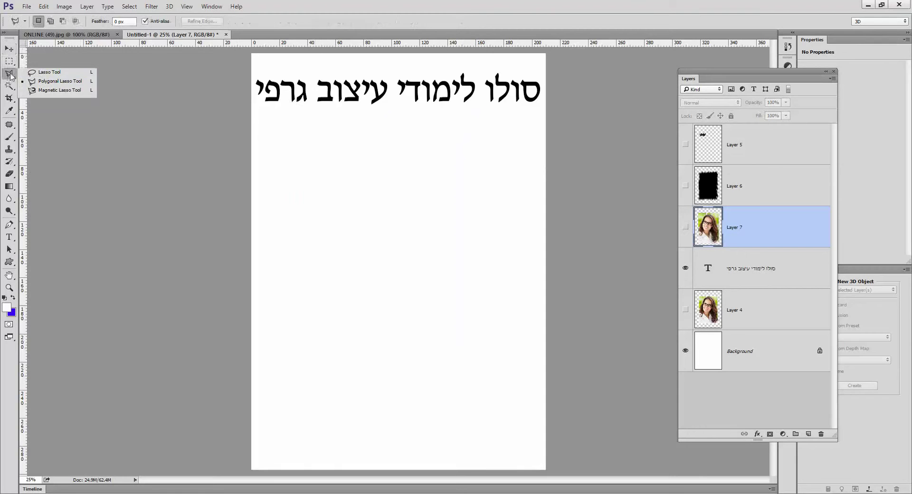
{"action": "left_click", "coordinate": [45, 82]}
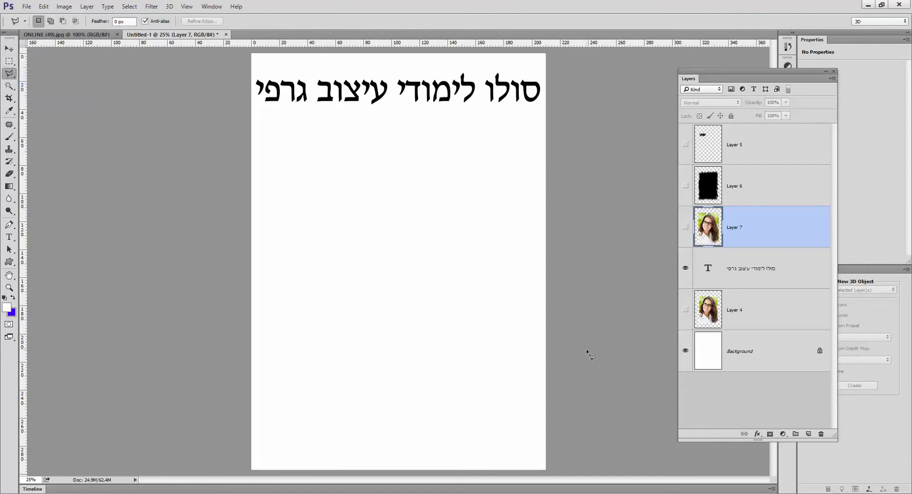
{"action": "left_click", "coordinate": [337, 205]}
{"action": "left_click", "coordinate": [340, 180]}
{"action": "left_click", "coordinate": [346, 203]}
{"action": "left_click", "coordinate": [353, 181]}
{"action": "left_click", "coordinate": [356, 204]}
{"action": "left_click", "coordinate": [361, 182]}
{"action": "left_click", "coordinate": [364, 204]}
{"action": "left_click", "coordinate": [368, 182]}
{"action": "left_click", "coordinate": [371, 201]}
{"action": "left_click", "coordinate": [375, 183]}
{"action": "left_click", "coordinate": [376, 202]}
{"action": "left_click", "coordinate": [383, 182]}
{"action": "left_click", "coordinate": [384, 202]}
{"action": "left_click", "coordinate": [391, 183]}
{"action": "left_click", "coordinate": [389, 205]}
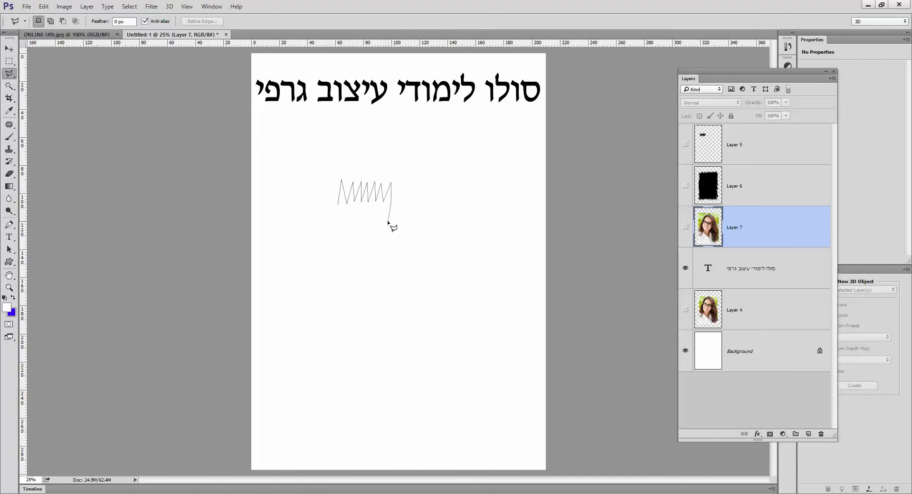
{"action": "left_click", "coordinate": [389, 222]}
{"action": "left_click", "coordinate": [384, 208]}
{"action": "left_click", "coordinate": [378, 223]}
{"action": "left_click", "coordinate": [371, 208]}
{"action": "left_click", "coordinate": [366, 223]}
{"action": "left_click", "coordinate": [363, 209]}
{"action": "left_click", "coordinate": [341, 210]}
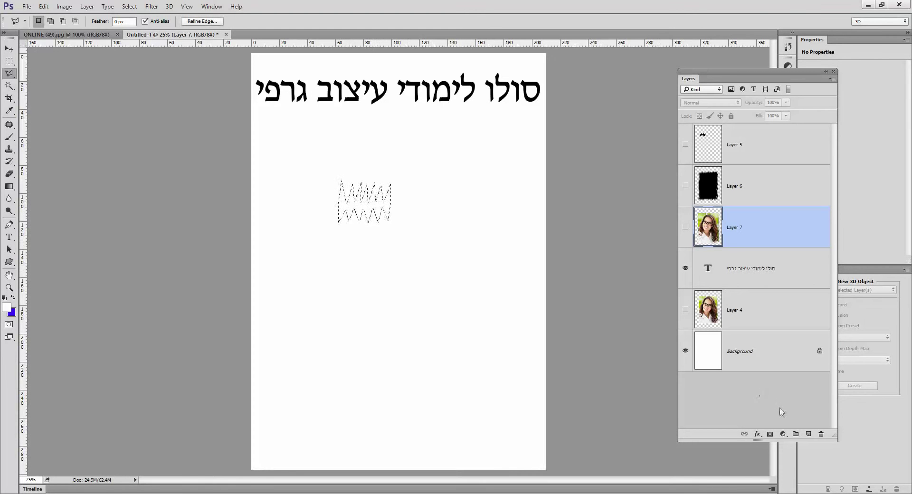
Step: Add a new layer and transform the zigzag selection to about 155% width and 42% height
{"action": "left_click", "coordinate": [807, 434]}
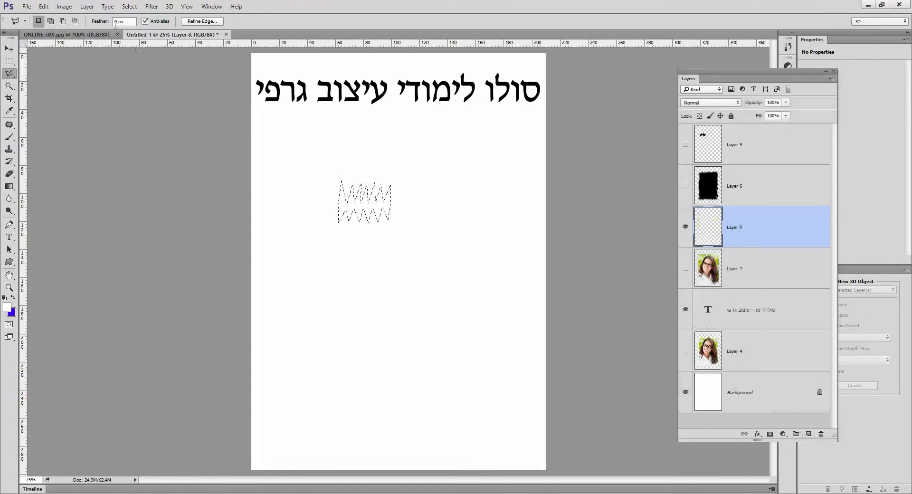
{"action": "left_click", "coordinate": [128, 6]}
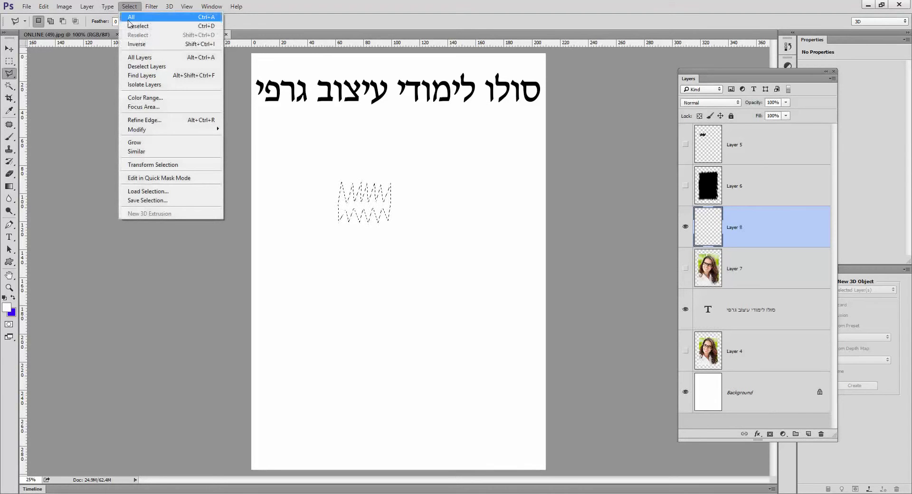
{"action": "left_click", "coordinate": [161, 164]}
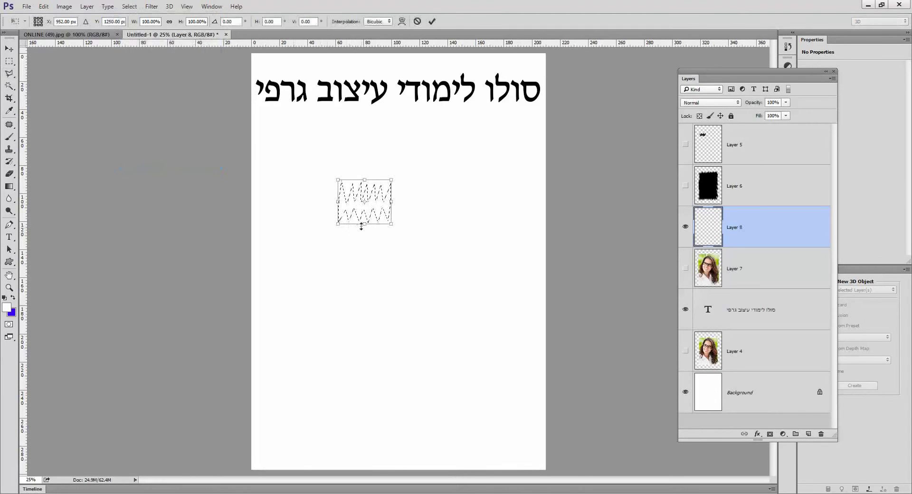
{"action": "left_click_drag", "start_coordinate": [318, 202], "coordinate": [315, 201]}
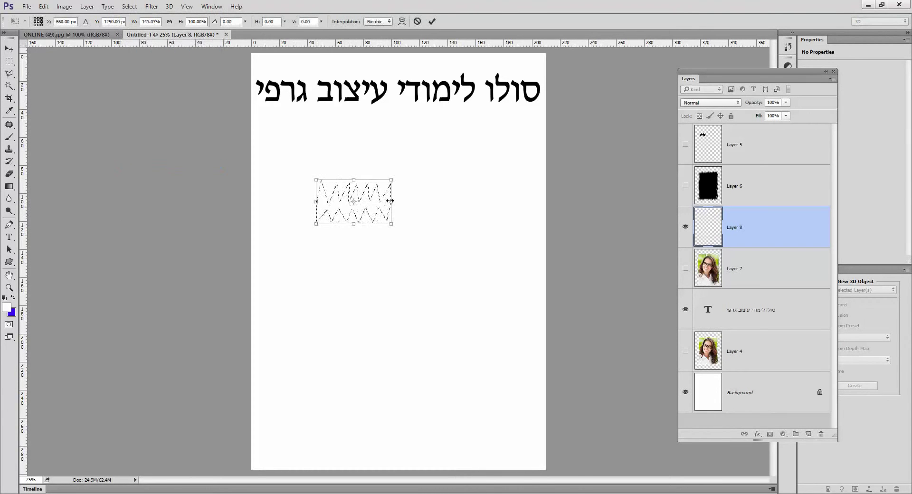
{"action": "left_click_drag", "start_coordinate": [389, 201], "coordinate": [399, 201]}
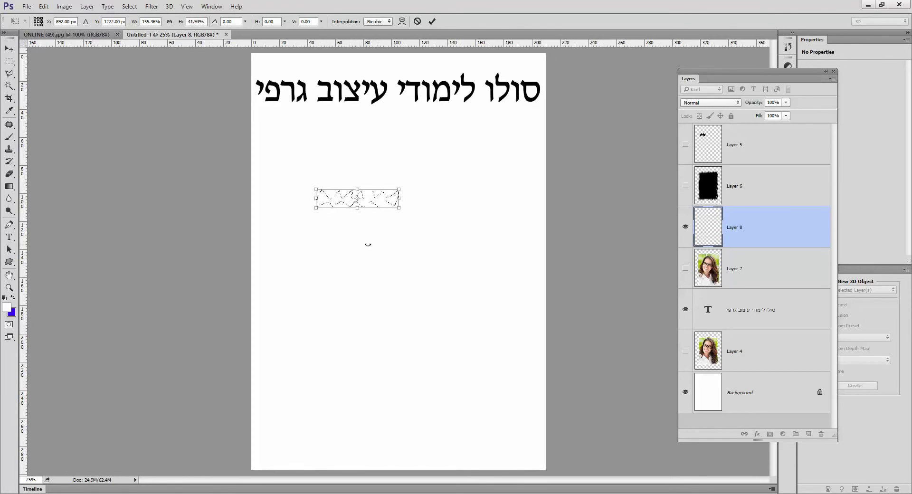
{"action": "key", "text": "Return"}
{"action": "key", "text": "l"}
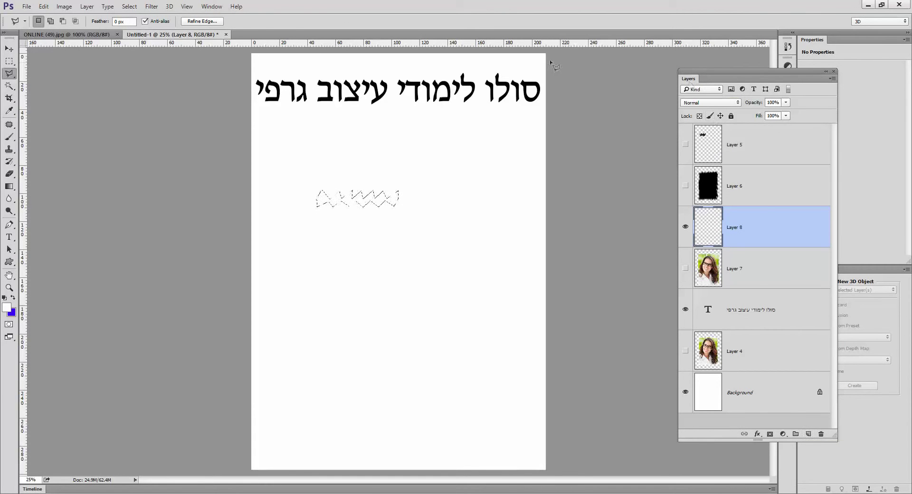
{"action": "left_click", "coordinate": [211, 6]}
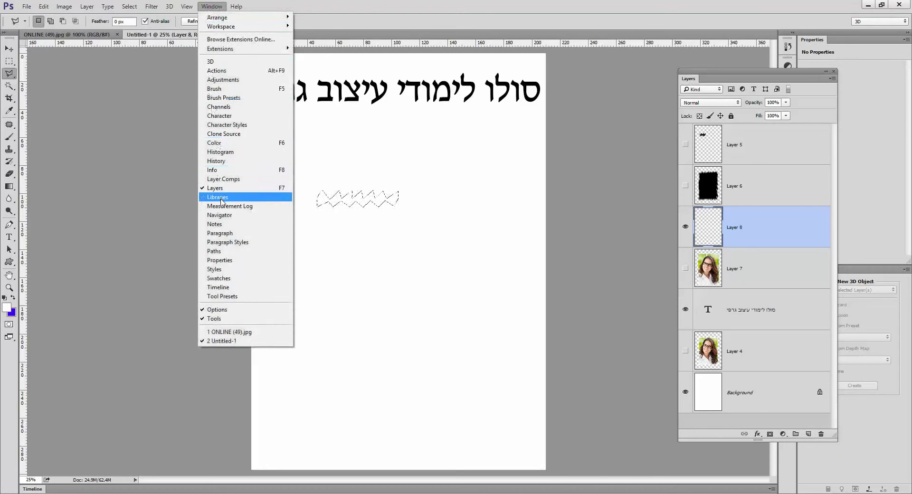
{"action": "left_click", "coordinate": [777, 80]}
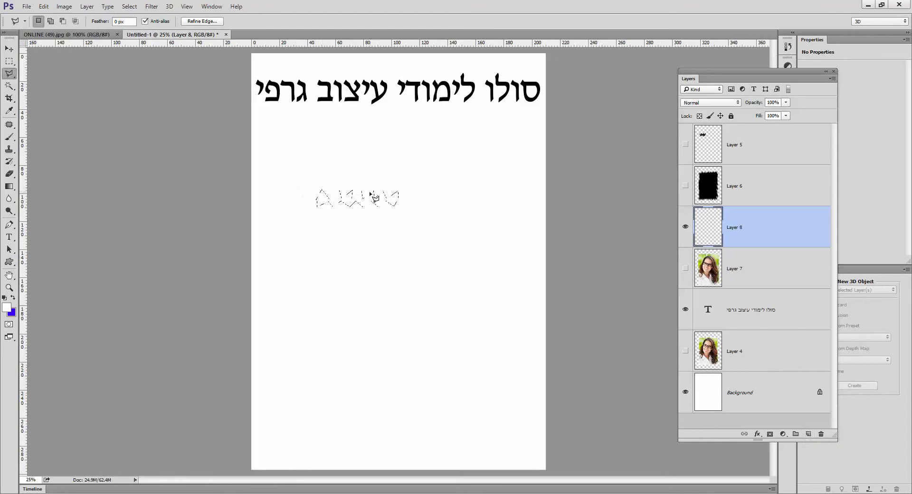
Step: Fill the zigzag selection on the new layer with Black in Normal mode at 100% opacity
{"action": "left_click", "coordinate": [43, 7]}
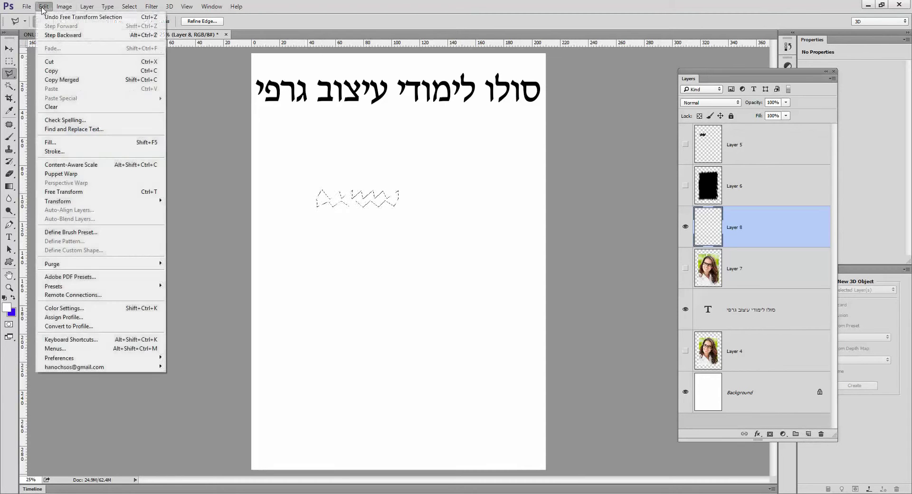
{"action": "left_click", "coordinate": [89, 145]}
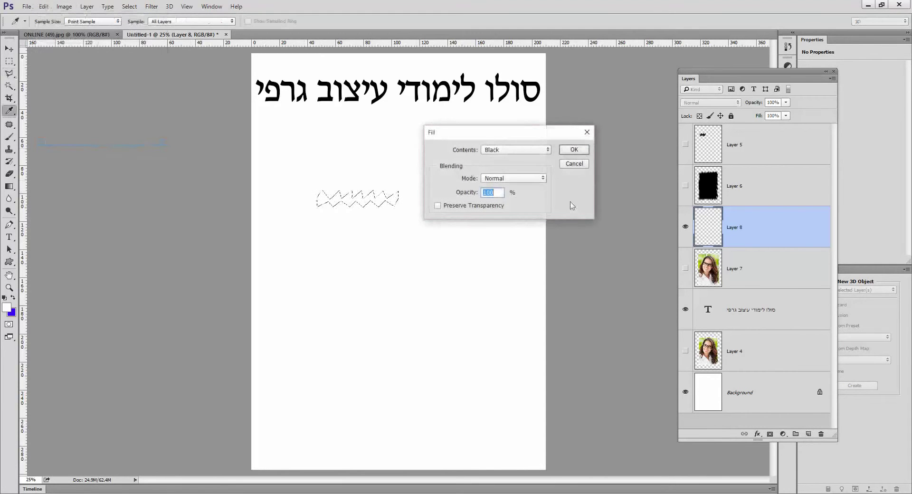
{"action": "left_click", "coordinate": [535, 149]}
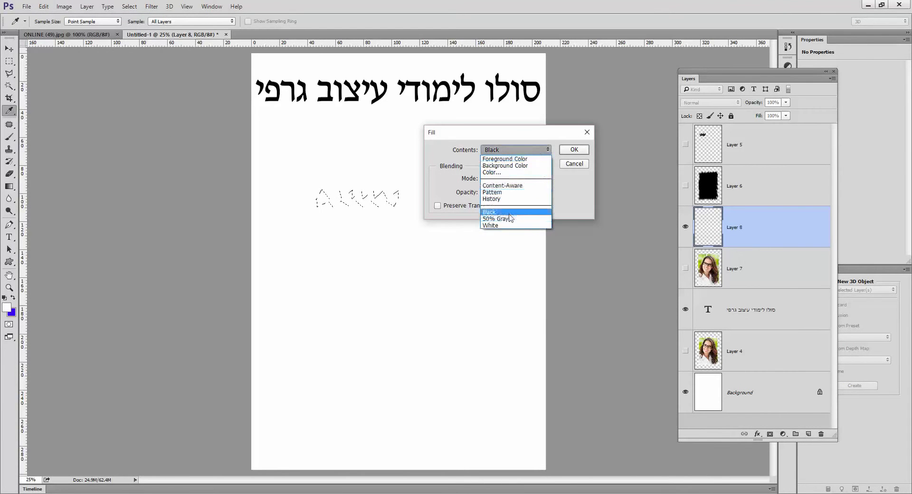
{"action": "left_click", "coordinate": [510, 218]}
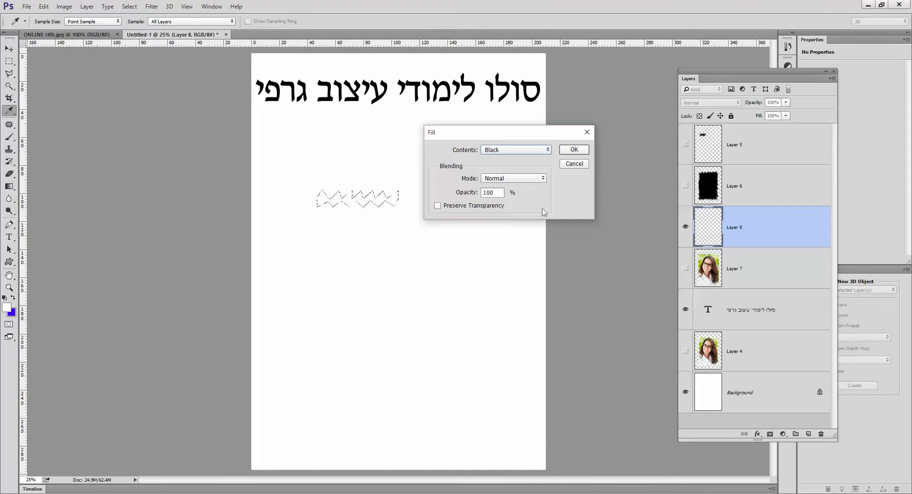
{"action": "left_click", "coordinate": [570, 150]}
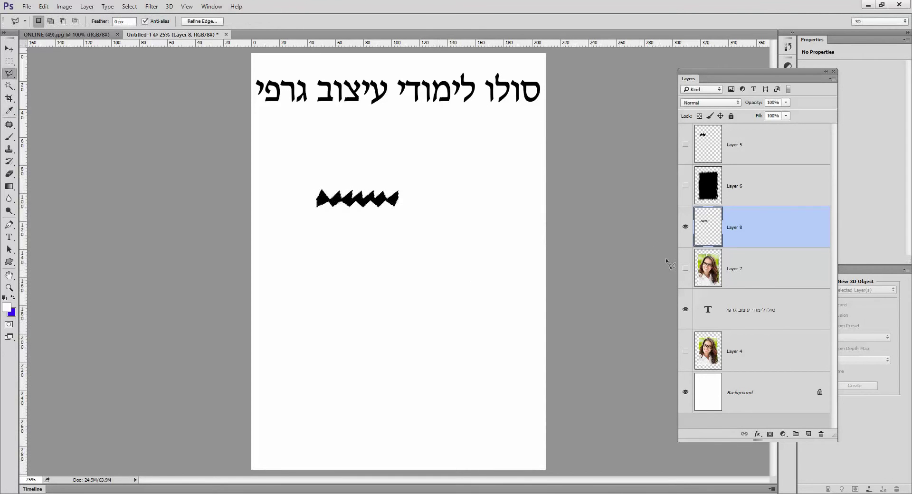
Step: With the Background layer hidden, define the black zigzag as a brush preset under its default name and clear the selection
{"action": "left_click", "coordinate": [685, 394]}
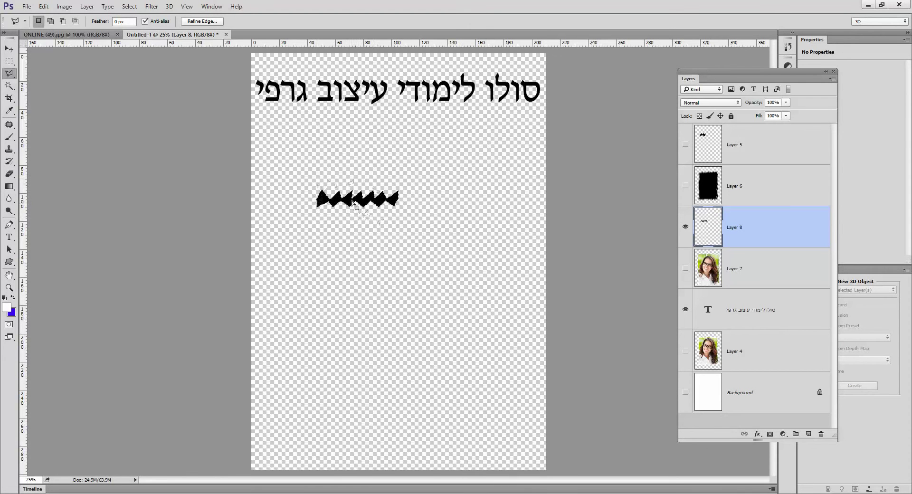
{"action": "left_click", "coordinate": [43, 6]}
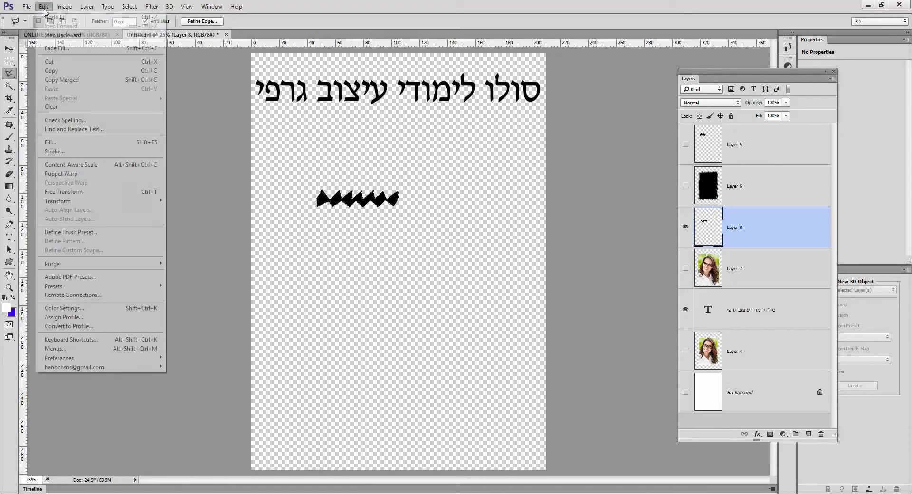
{"action": "left_click", "coordinate": [95, 232]}
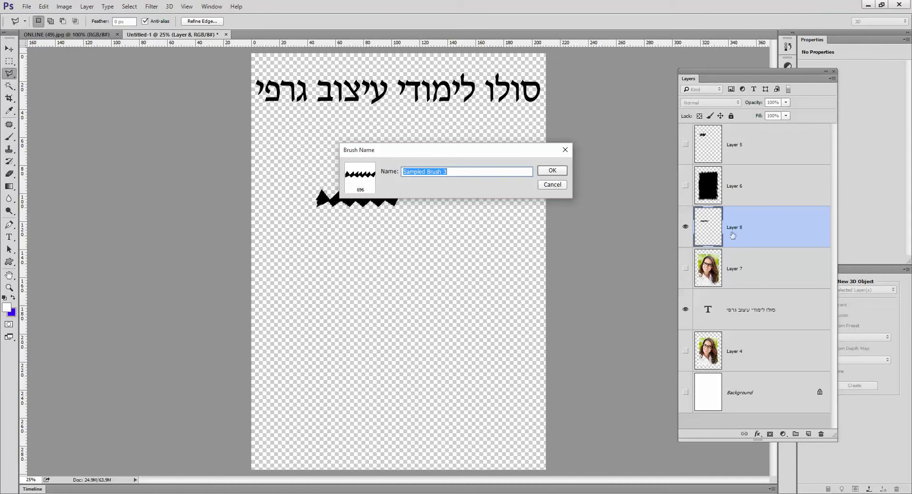
{"action": "left_click", "coordinate": [552, 171]}
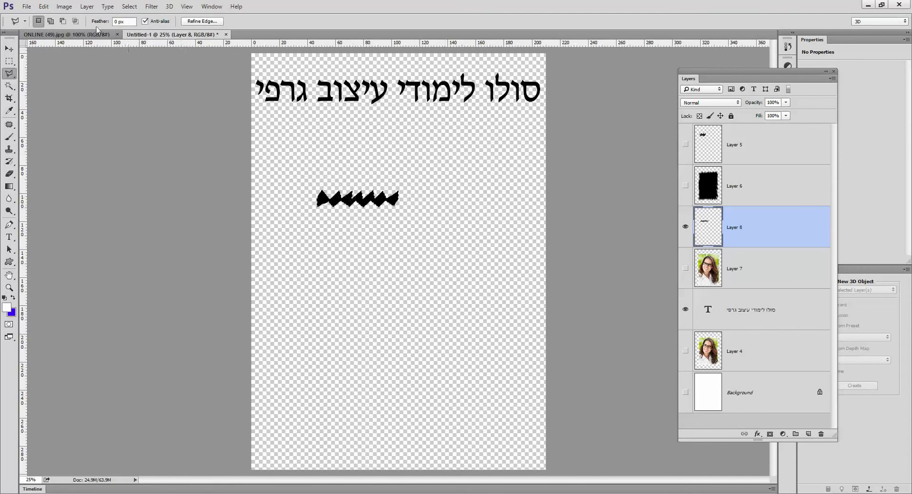
{"action": "left_click", "coordinate": [129, 6]}
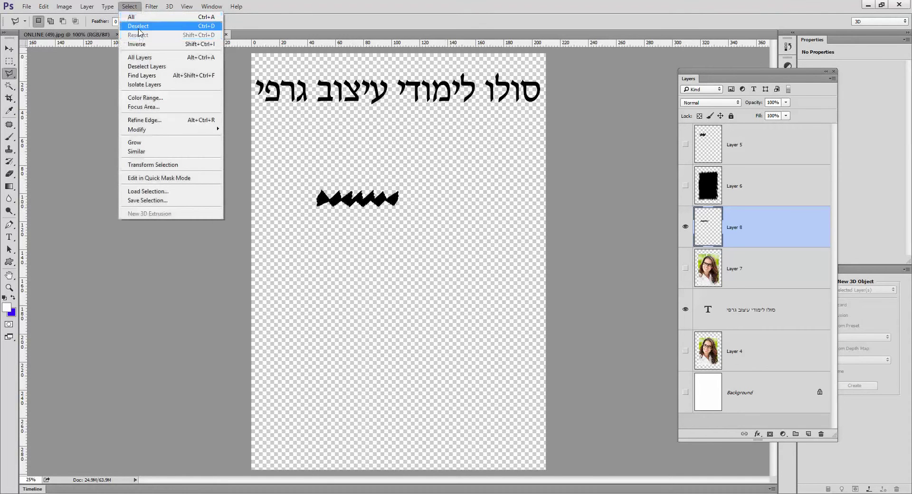
{"action": "left_click", "coordinate": [138, 26]}
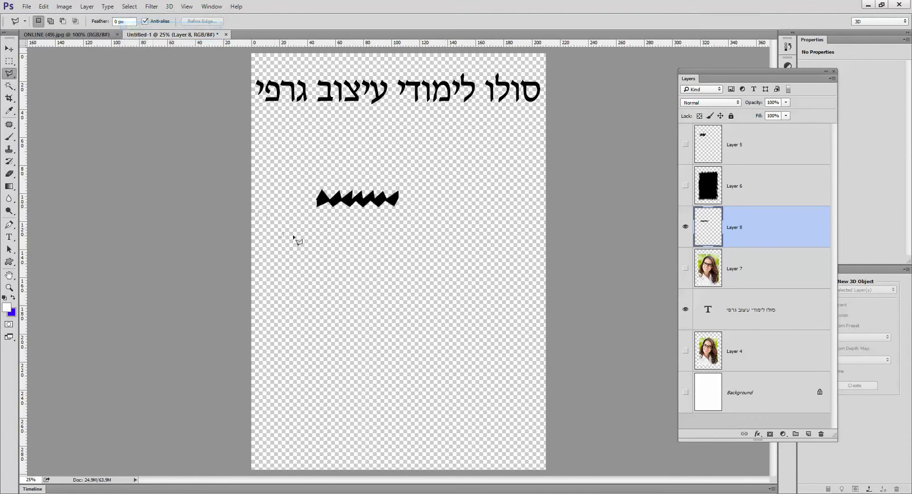
Step: Show the portrait on Layer 7 again and delete Layer 8, Layer 6 and Layer 5
{"action": "left_click", "coordinate": [684, 269]}
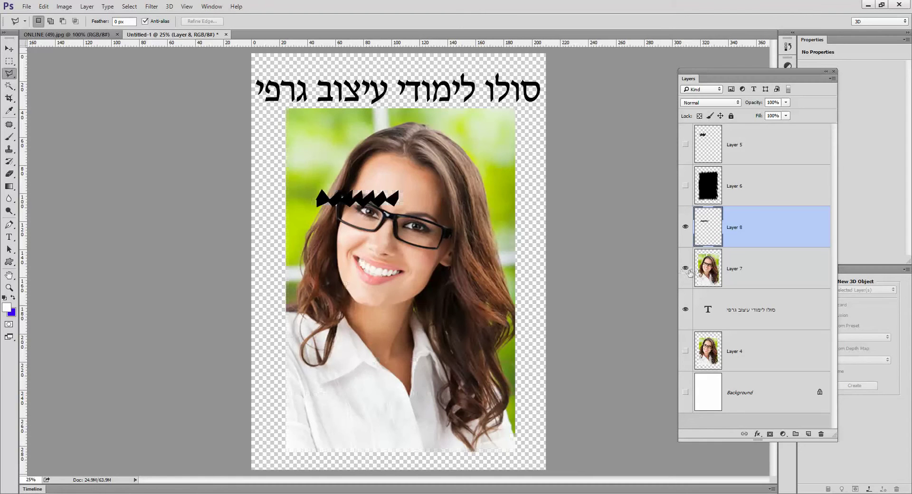
{"action": "left_click_drag", "start_coordinate": [739, 239], "coordinate": [821, 433]}
{"action": "left_click_drag", "start_coordinate": [721, 197], "coordinate": [819, 432]}
{"action": "left_click_drag", "start_coordinate": [734, 145], "coordinate": [819, 433]}
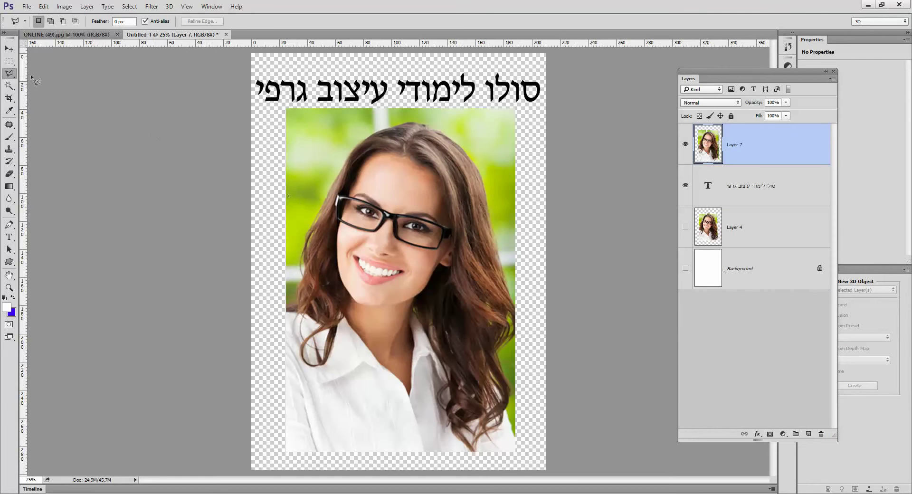
Step: Set up the Eraser tool with the 696 px zigzag brush tip
{"action": "left_click", "coordinate": [8, 175]}
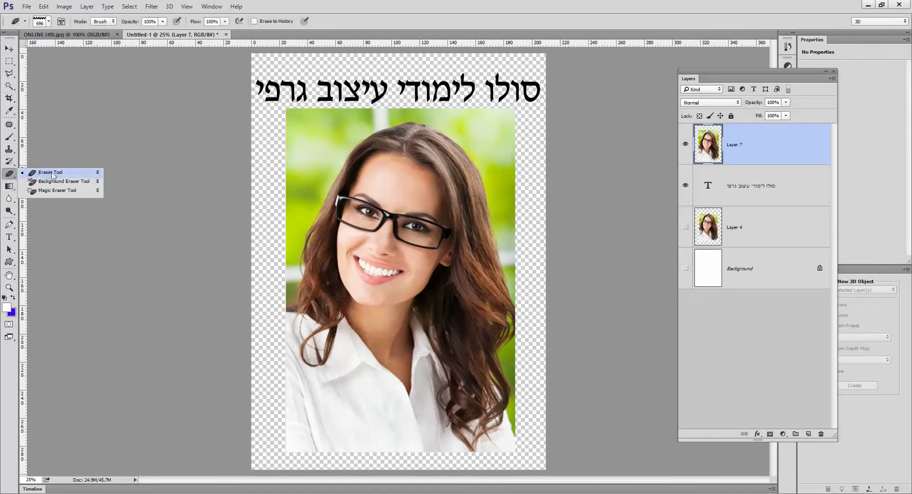
{"action": "left_click", "coordinate": [52, 174]}
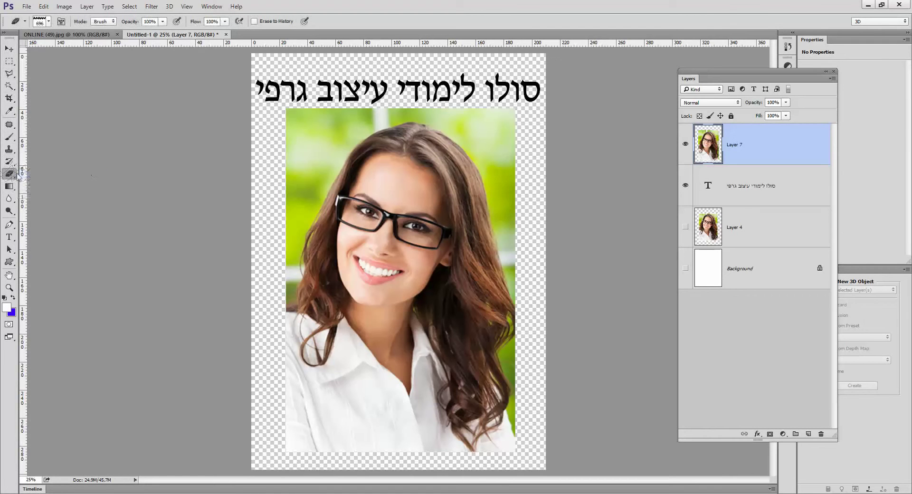
{"action": "left_click", "coordinate": [49, 21]}
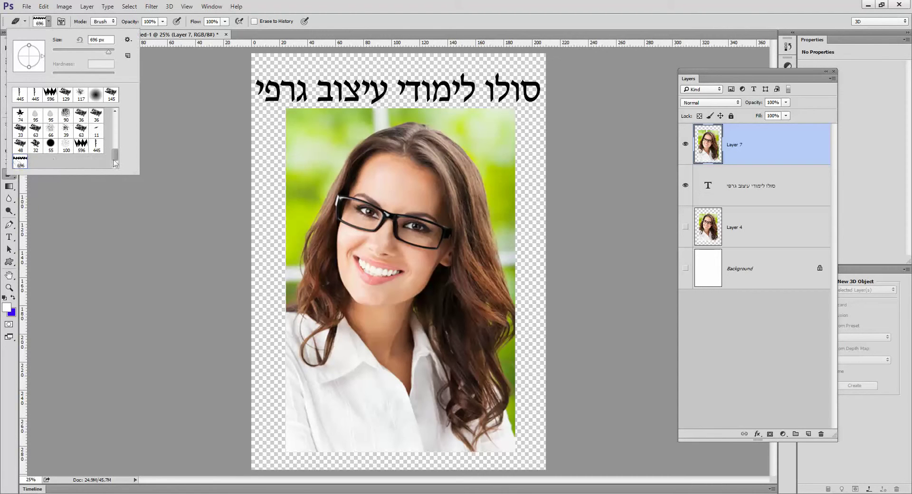
{"action": "mouse_move", "coordinate": [115, 158]}
{"action": "left_mouse_down"}
{"action": "mouse_move", "coordinate": [118, 126]}
{"action": "mouse_move", "coordinate": [117, 165]}
{"action": "left_mouse_up"}
{"action": "left_click", "coordinate": [11, 175]}
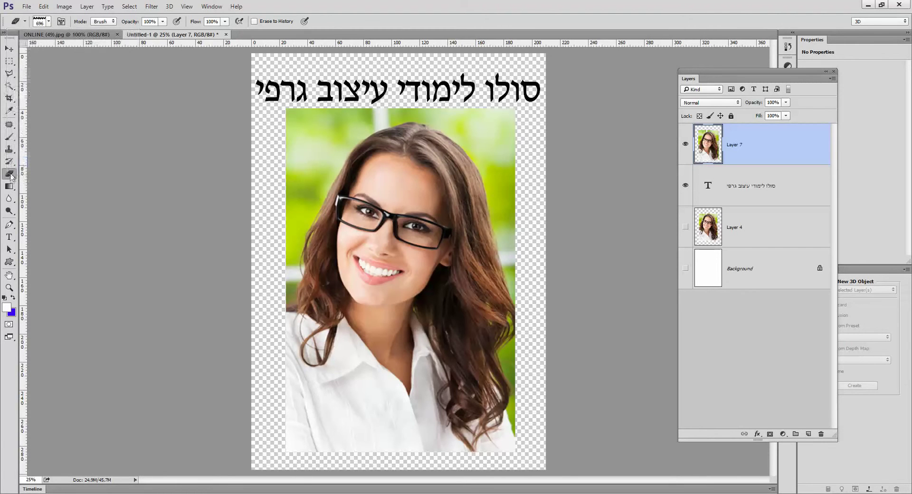
{"action": "right_click", "coordinate": [10, 174]}
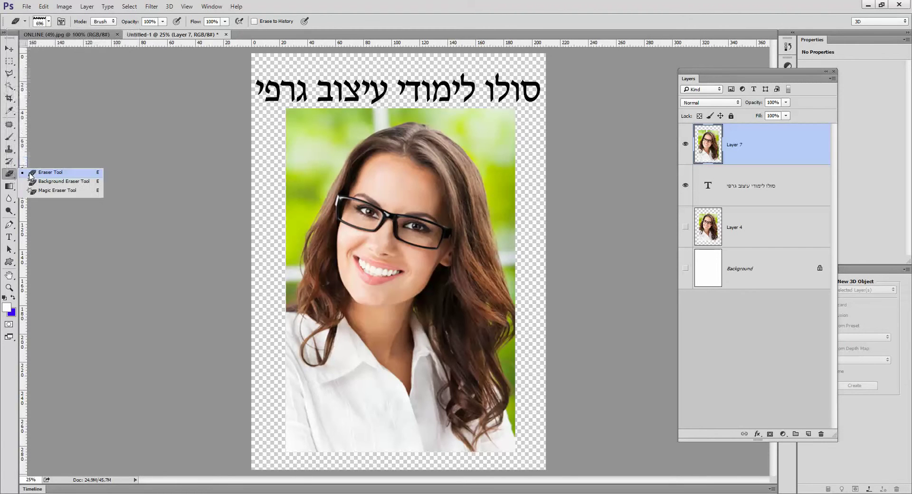
{"action": "left_click", "coordinate": [63, 176]}
{"action": "left_click", "coordinate": [129, 6]}
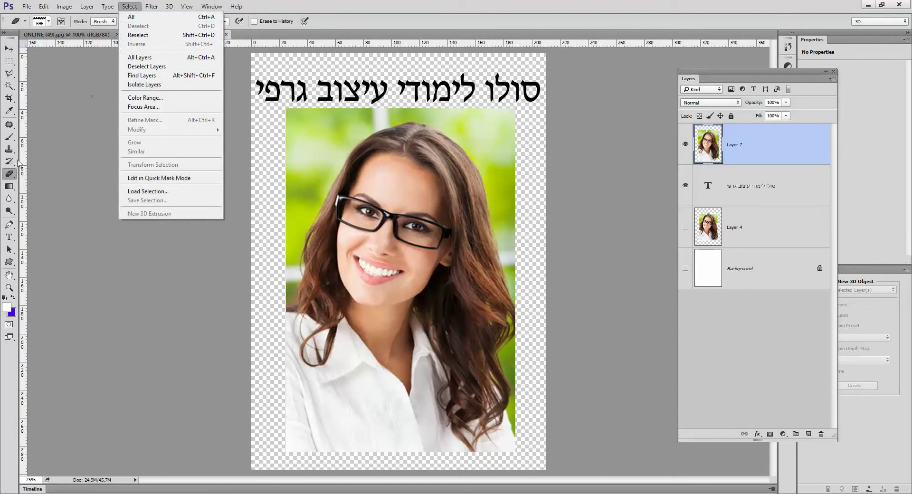
{"action": "key", "text": "Escape"}
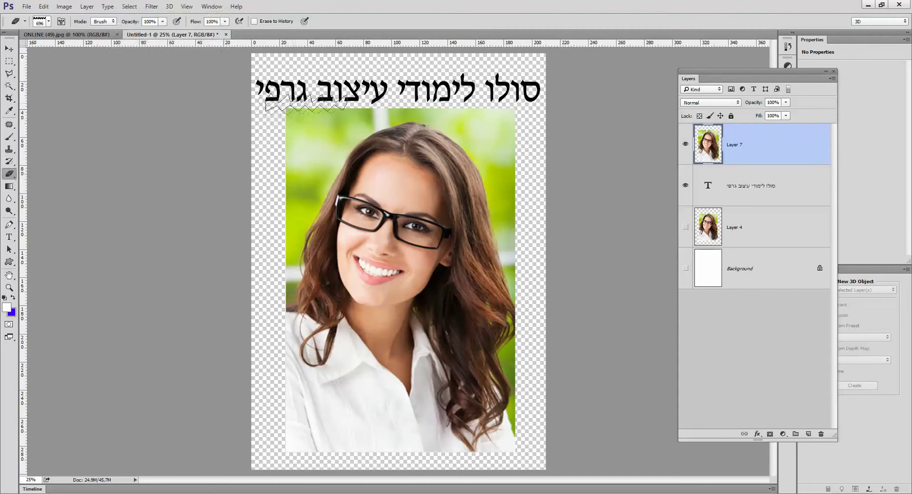
Step: Erase a jagged border along the top edge of the portrait on Layer 7 and show the Background layer
{"action": "left_click", "coordinate": [48, 22]}
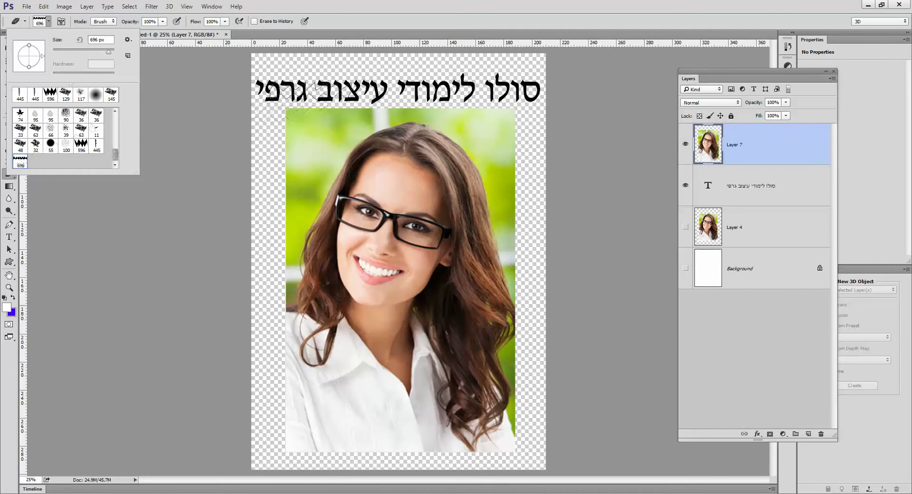
{"action": "left_click", "coordinate": [328, 108]}
{"action": "left_click_drag", "start_coordinate": [331, 108], "coordinate": [478, 107]}
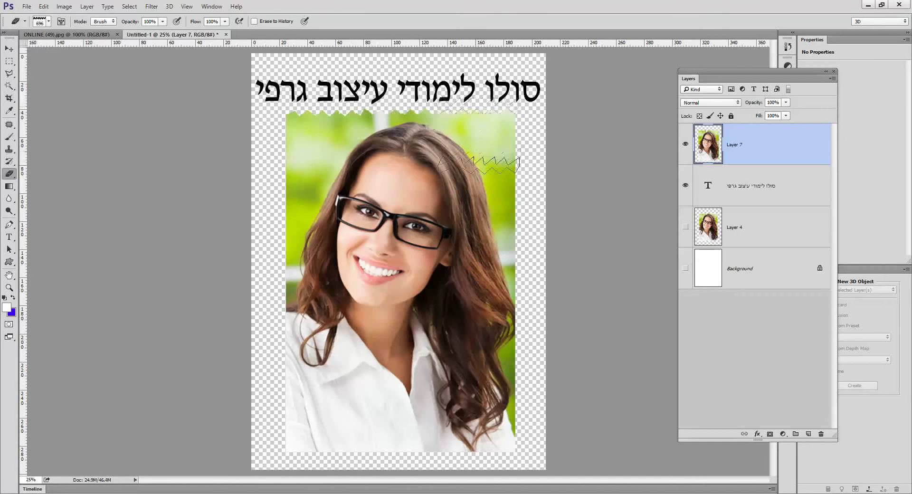
{"action": "left_click", "coordinate": [685, 268]}
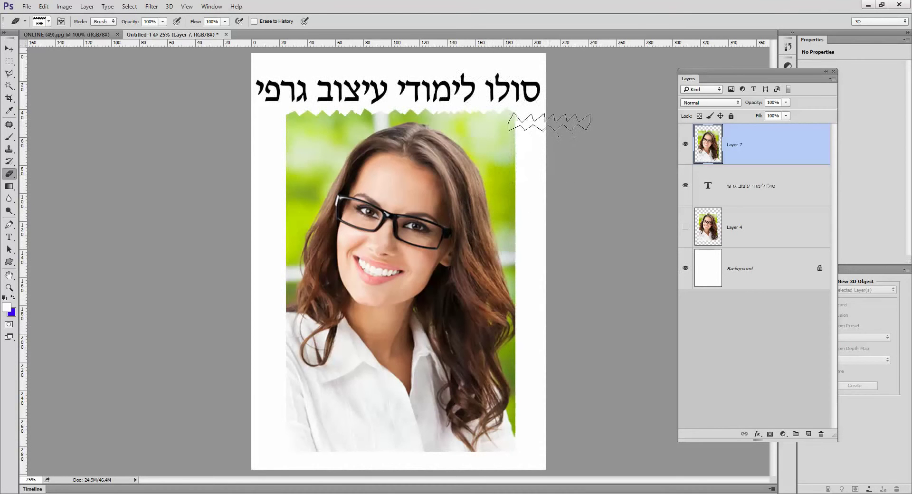
Step: Rotate the zigzag eraser tip to vertical and erase a jagged border down the portrait's right edge
{"action": "left_click_drag", "start_coordinate": [549, 122], "coordinate": [553, 143]}
{"action": "left_click", "coordinate": [48, 22]}
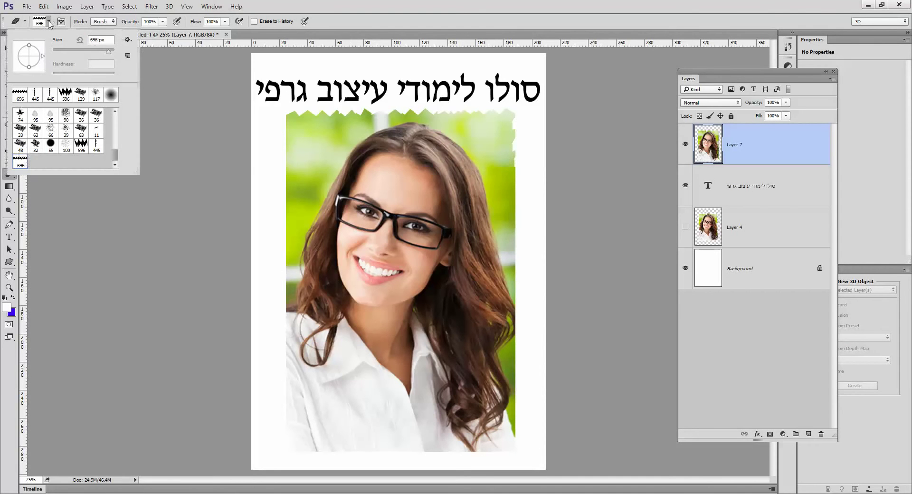
{"action": "mouse_move", "coordinate": [42, 58]}
{"action": "left_mouse_down"}
{"action": "mouse_move", "coordinate": [32, 69]}
{"action": "mouse_move", "coordinate": [16, 61]}
{"action": "left_mouse_up"}
{"action": "left_click_drag", "start_coordinate": [16, 57], "coordinate": [31, 50]}
{"action": "left_click", "coordinate": [522, 161]}
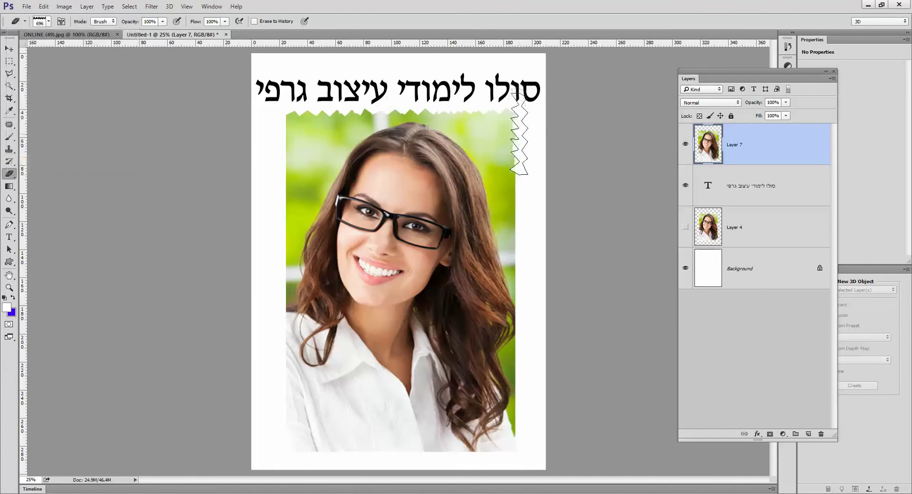
{"action": "mouse_move", "coordinate": [523, 169]}
{"action": "left_mouse_down"}
{"action": "mouse_move", "coordinate": [518, 196]}
{"action": "mouse_move", "coordinate": [534, 230]}
{"action": "mouse_move", "coordinate": [518, 251]}
{"action": "mouse_move", "coordinate": [520, 350]}
{"action": "mouse_move", "coordinate": [531, 340]}
{"action": "mouse_move", "coordinate": [516, 393]}
{"action": "mouse_move", "coordinate": [521, 382]}
{"action": "mouse_move", "coordinate": [519, 424]}
{"action": "left_mouse_up"}
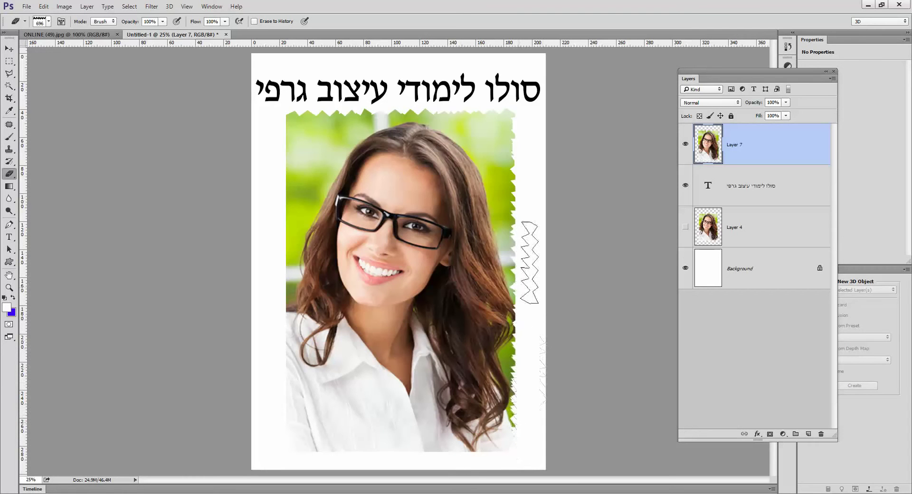
Step: Erase a jagged border down the portrait's left edge with the vertical zigzag tip
{"action": "left_click_drag", "start_coordinate": [286, 151], "coordinate": [284, 212]}
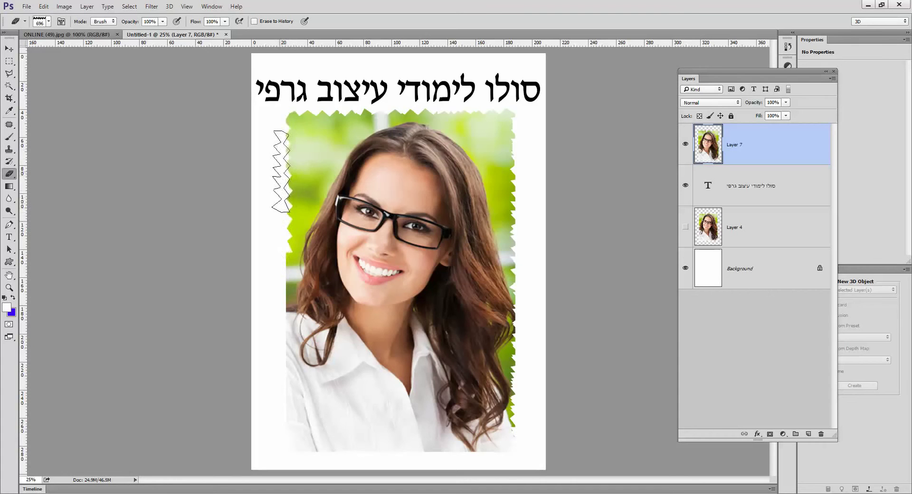
{"action": "mouse_move", "coordinate": [282, 178]}
{"action": "left_mouse_down"}
{"action": "mouse_move", "coordinate": [284, 227]}
{"action": "mouse_move", "coordinate": [273, 155]}
{"action": "mouse_move", "coordinate": [284, 141]}
{"action": "mouse_move", "coordinate": [271, 176]}
{"action": "mouse_move", "coordinate": [288, 297]}
{"action": "mouse_move", "coordinate": [284, 443]}
{"action": "mouse_move", "coordinate": [261, 433]}
{"action": "mouse_move", "coordinate": [265, 448]}
{"action": "mouse_move", "coordinate": [283, 428]}
{"action": "left_mouse_up"}
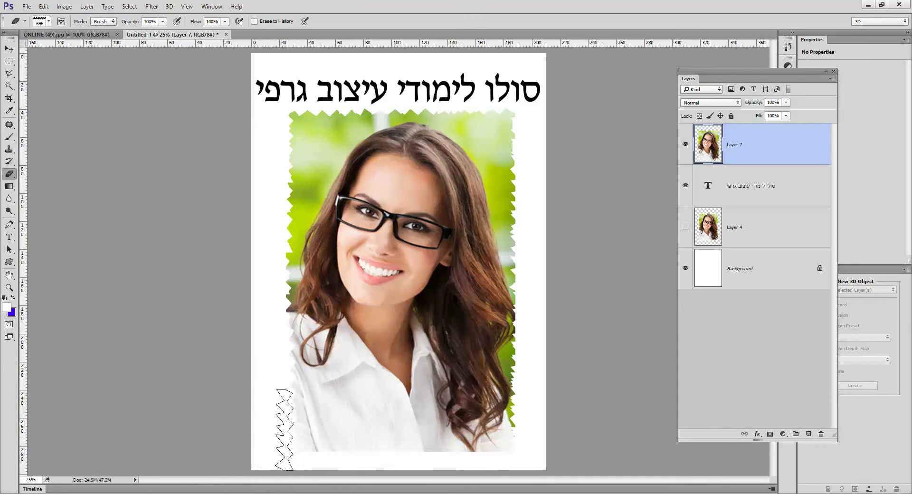
{"action": "left_click_drag", "start_coordinate": [393, 376], "coordinate": [404, 422]}
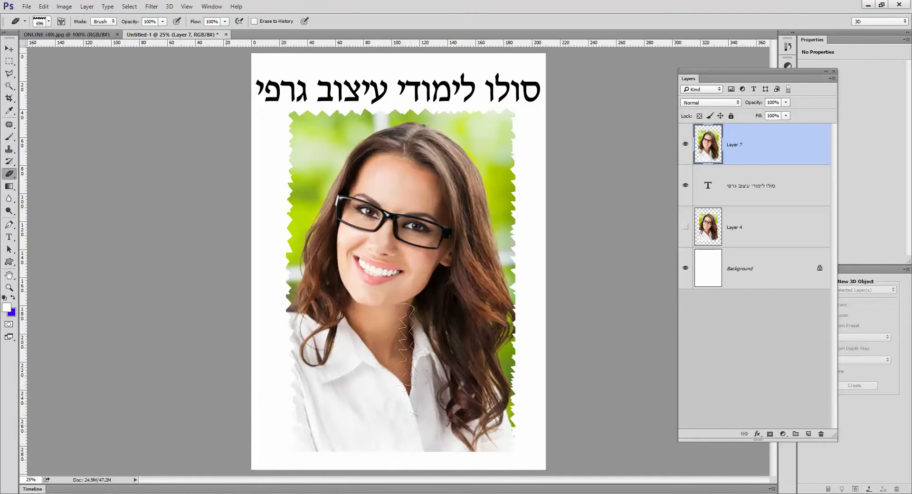
Step: Rotate the zigzag eraser tip back to horizontal and erase a jagged border along the portrait's bottom edge
{"action": "left_click", "coordinate": [48, 21]}
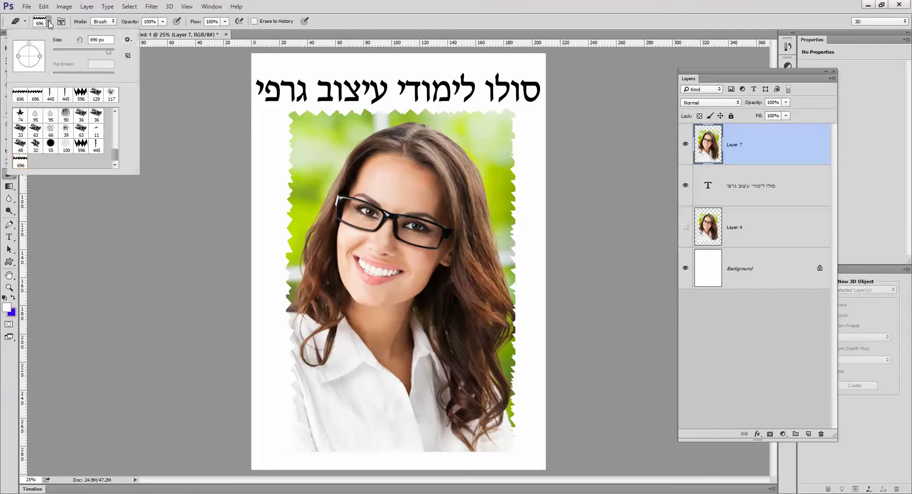
{"action": "left_click_drag", "start_coordinate": [30, 45], "coordinate": [41, 61]}
{"action": "left_click", "coordinate": [323, 452]}
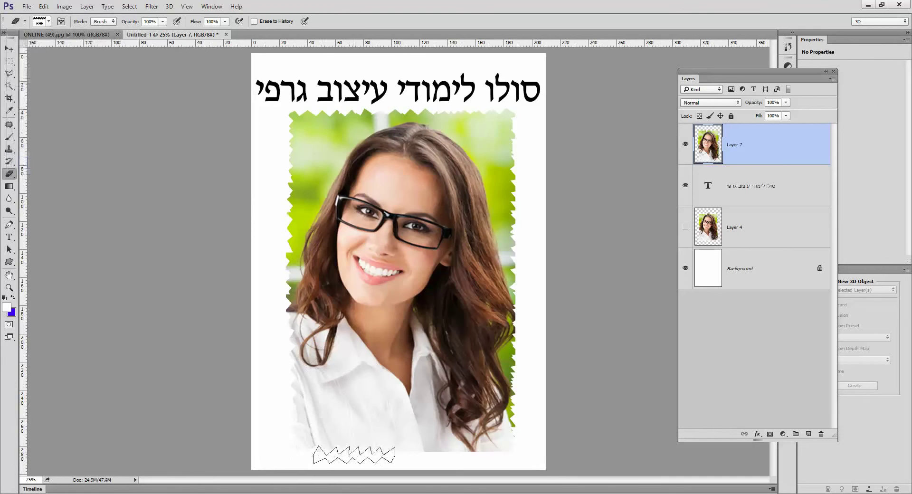
{"action": "mouse_move", "coordinate": [443, 445]}
{"action": "left_mouse_down"}
{"action": "mouse_move", "coordinate": [498, 437]}
{"action": "mouse_move", "coordinate": [458, 462]}
{"action": "mouse_move", "coordinate": [443, 441]}
{"action": "mouse_move", "coordinate": [378, 459]}
{"action": "mouse_move", "coordinate": [305, 449]}
{"action": "left_mouse_up"}
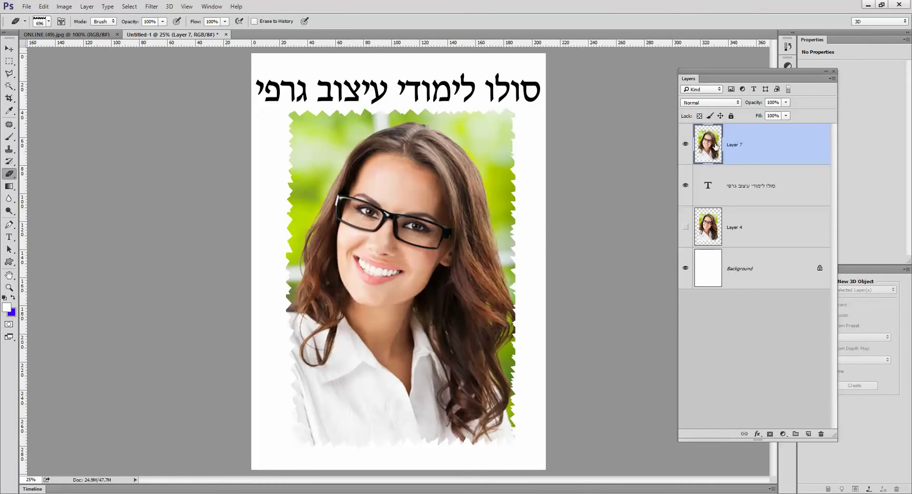
Step: Fill the Background layer with black to check the portrait's jagged edges, and undo the fill
{"action": "left_click", "coordinate": [702, 274]}
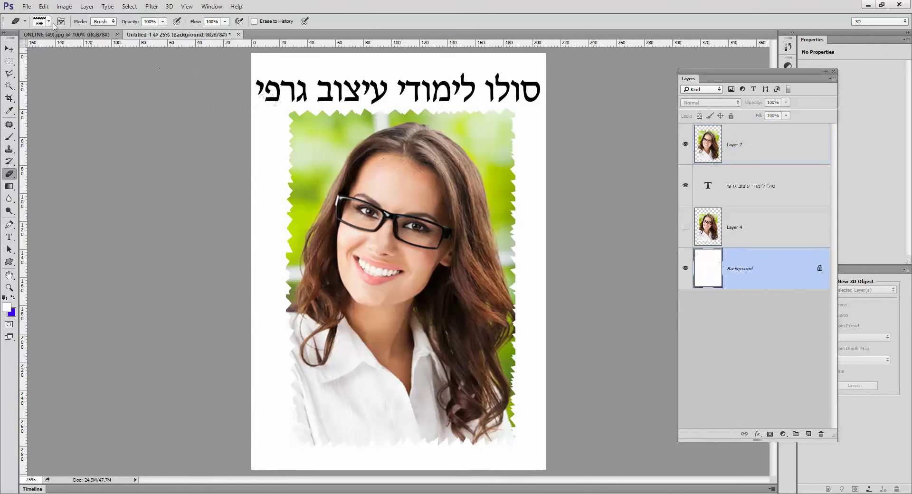
{"action": "left_click", "coordinate": [43, 6]}
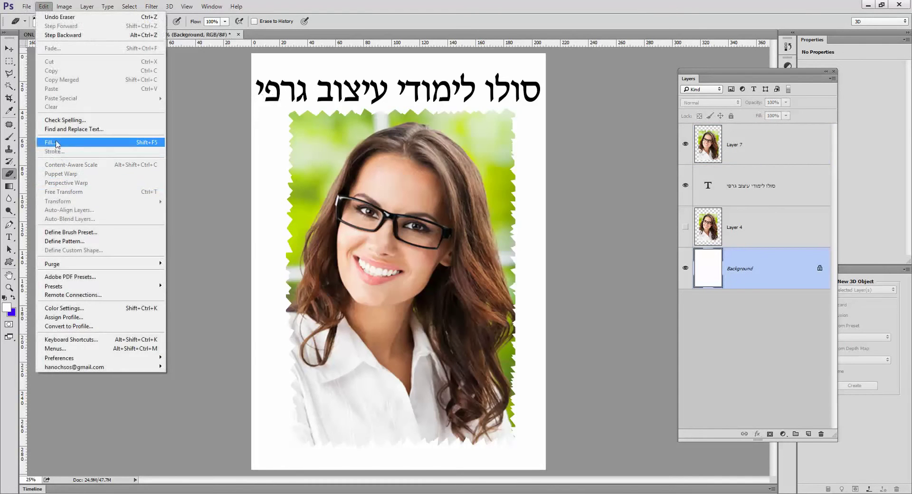
{"action": "left_click", "coordinate": [53, 142]}
{"action": "left_click", "coordinate": [574, 149]}
{"action": "key", "text": "e"}
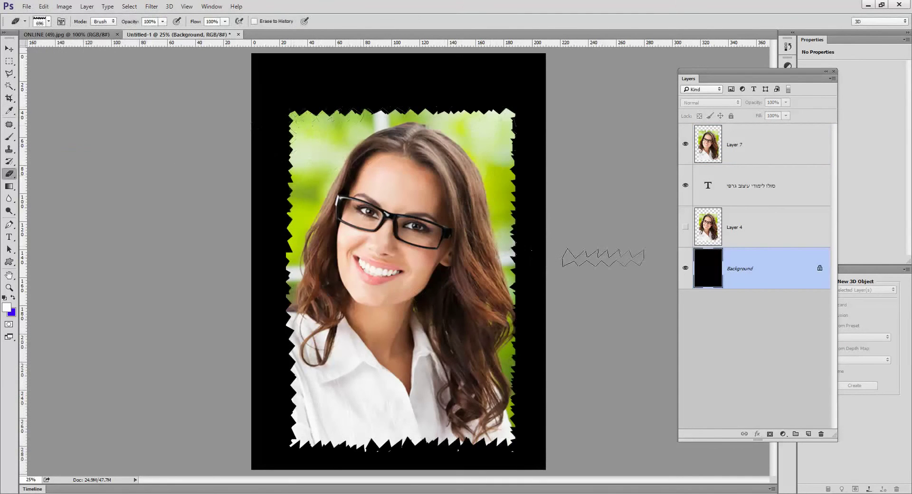
{"action": "key", "text": "ctrl+z"}
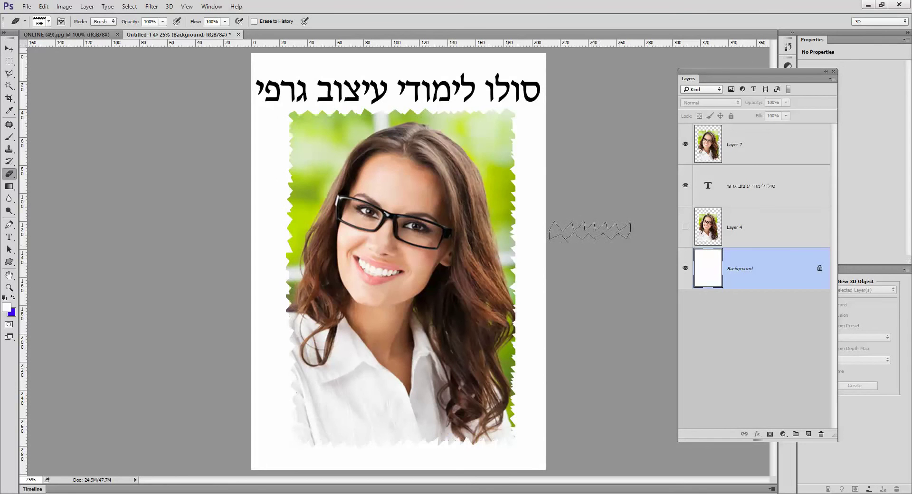
Step: Add a drop shadow to Layer 7 with 20 px distance and 22% spread, and increase its size
{"action": "left_click", "coordinate": [720, 227]}
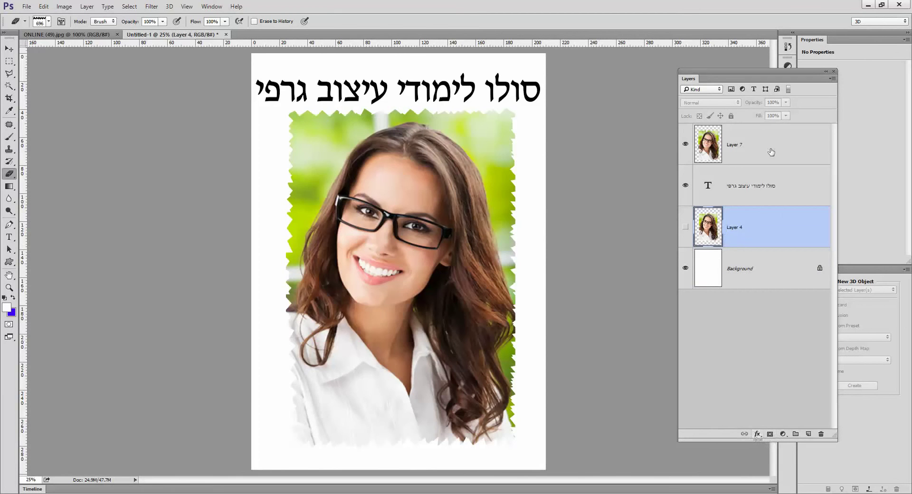
{"action": "left_click", "coordinate": [726, 142]}
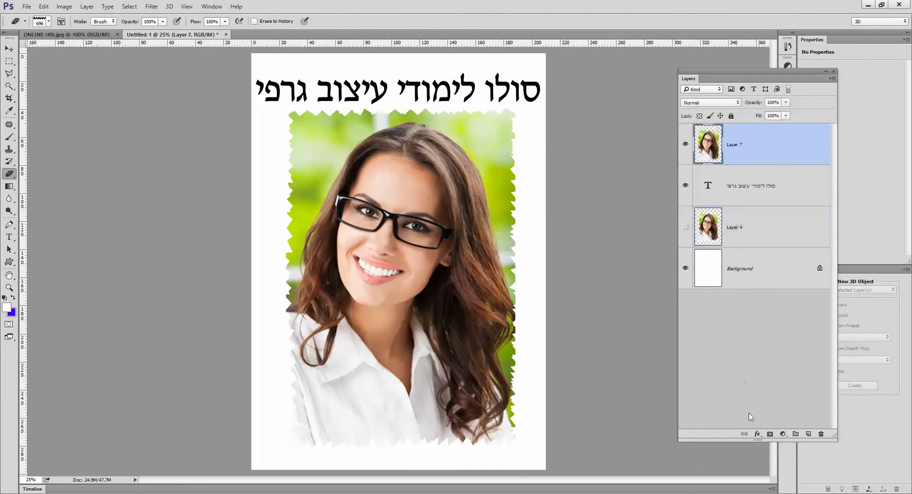
{"action": "left_click", "coordinate": [756, 434]}
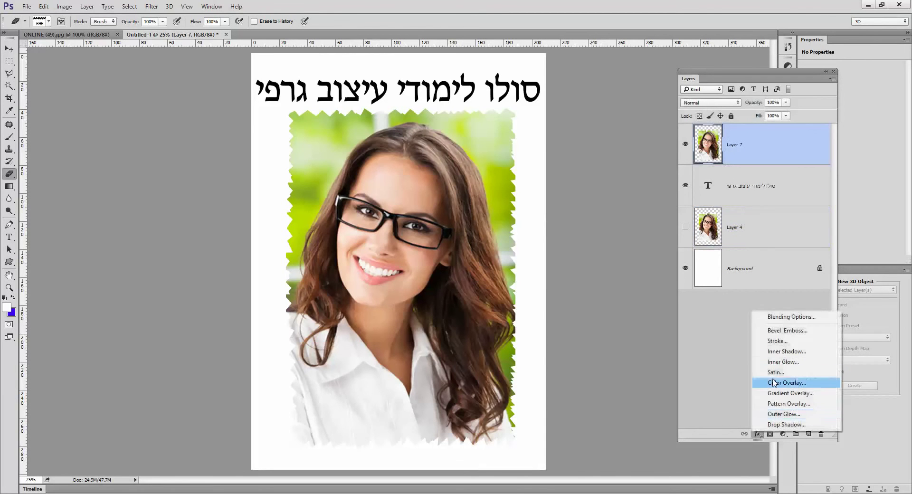
{"action": "left_click", "coordinate": [777, 425]}
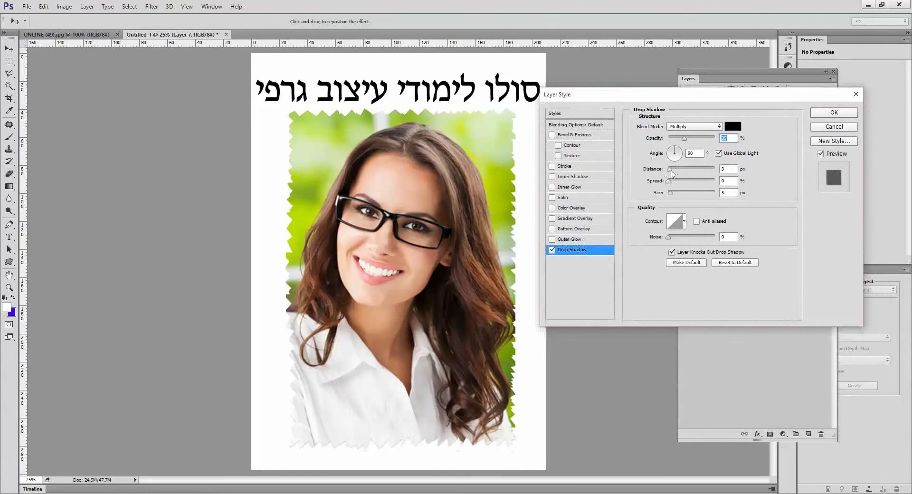
{"action": "left_click_drag", "start_coordinate": [671, 171], "coordinate": [685, 195]}
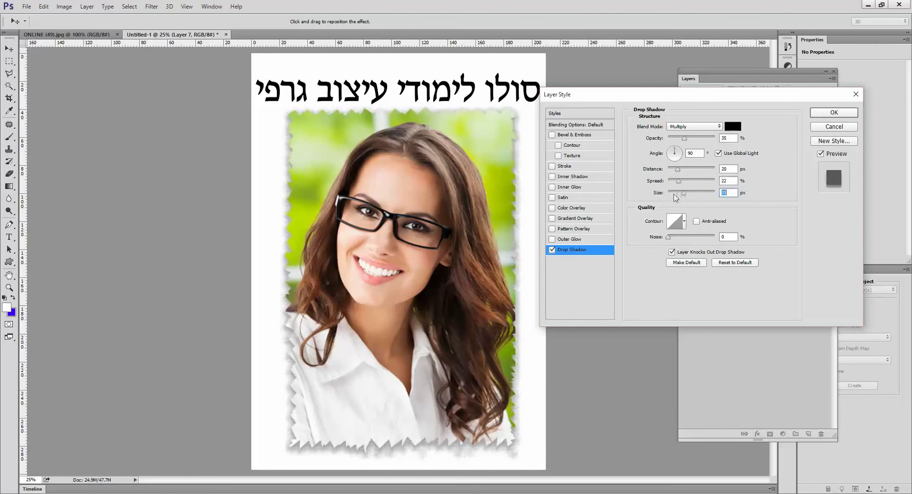
Step: Add a thin white (#ffffff) stroke inside Layer 7's edge and apply the layer style
{"action": "left_click", "coordinate": [577, 166]}
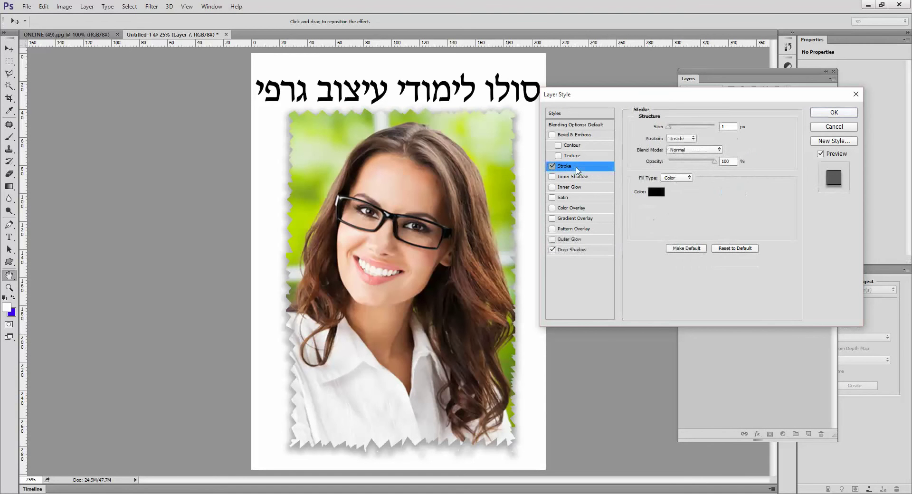
{"action": "left_click_drag", "start_coordinate": [671, 128], "coordinate": [674, 129]}
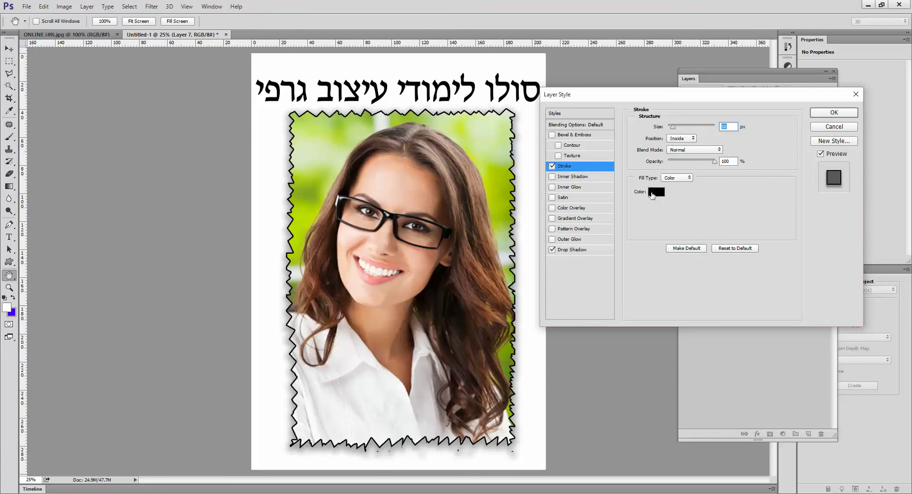
{"action": "left_click", "coordinate": [657, 195]}
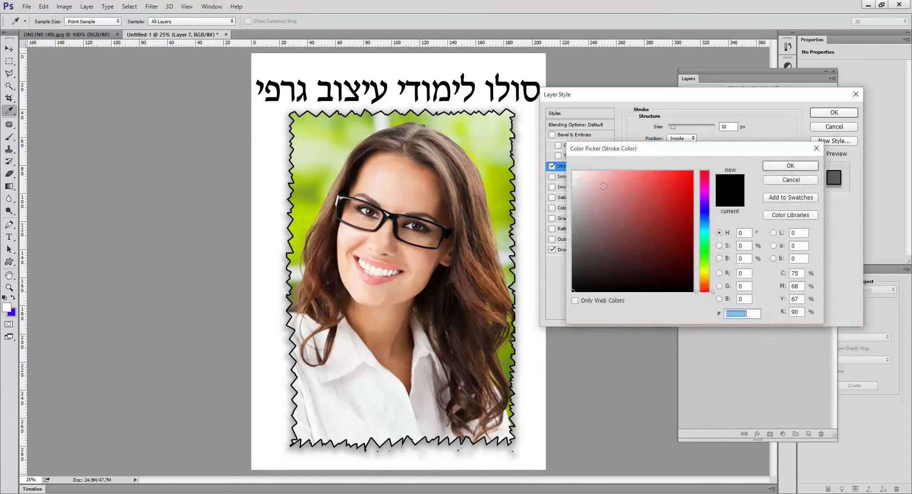
{"action": "left_click_drag", "start_coordinate": [604, 186], "coordinate": [569, 170]}
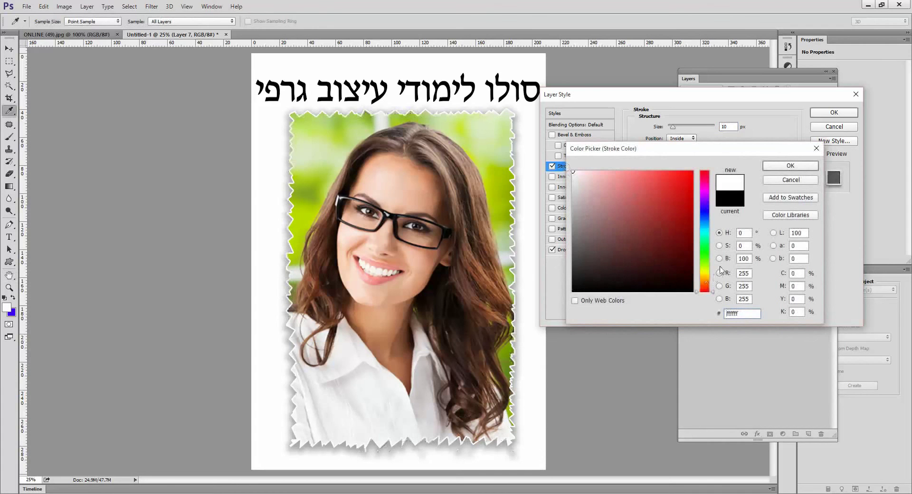
{"action": "left_click", "coordinate": [806, 166]}
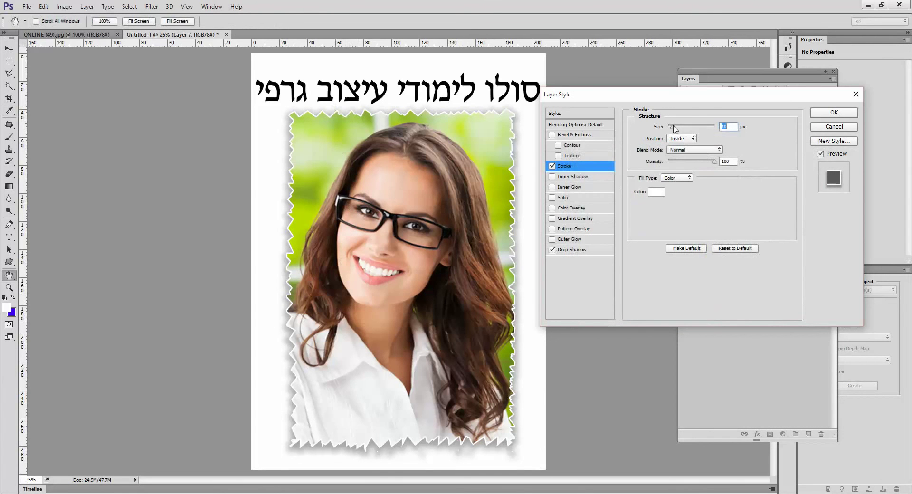
{"action": "mouse_move", "coordinate": [674, 128]}
{"action": "left_mouse_down"}
{"action": "mouse_move", "coordinate": [693, 127]}
{"action": "mouse_move", "coordinate": [672, 130]}
{"action": "left_mouse_up"}
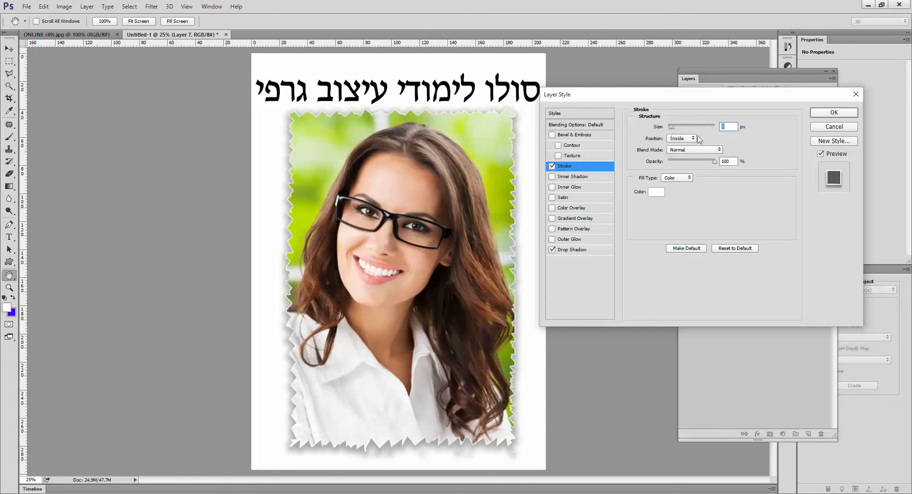
{"action": "left_click", "coordinate": [848, 114]}
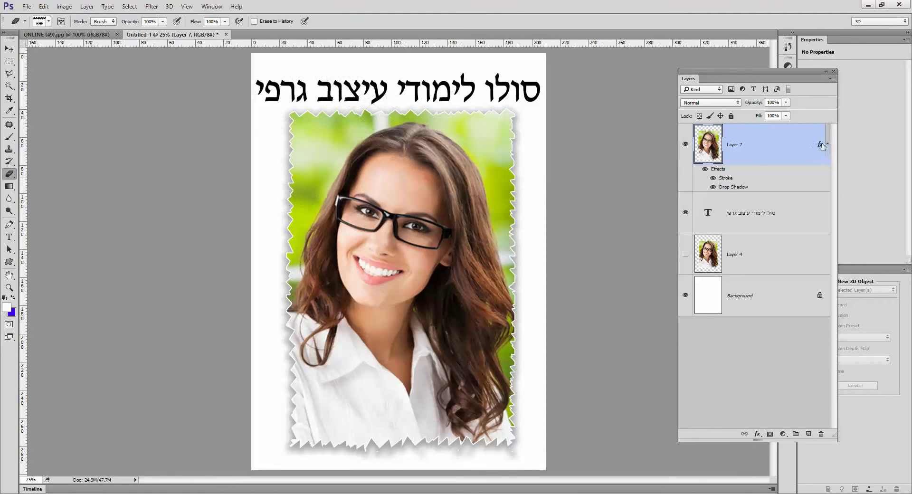
Step: Remove all effects from Layer 7 and load its jagged outline as a selection feathered by 20 pixels
{"action": "mouse_move", "coordinate": [820, 146]}
{"action": "left_mouse_down"}
{"action": "mouse_move", "coordinate": [805, 210]}
{"action": "mouse_move", "coordinate": [822, 434]}
{"action": "left_mouse_up"}
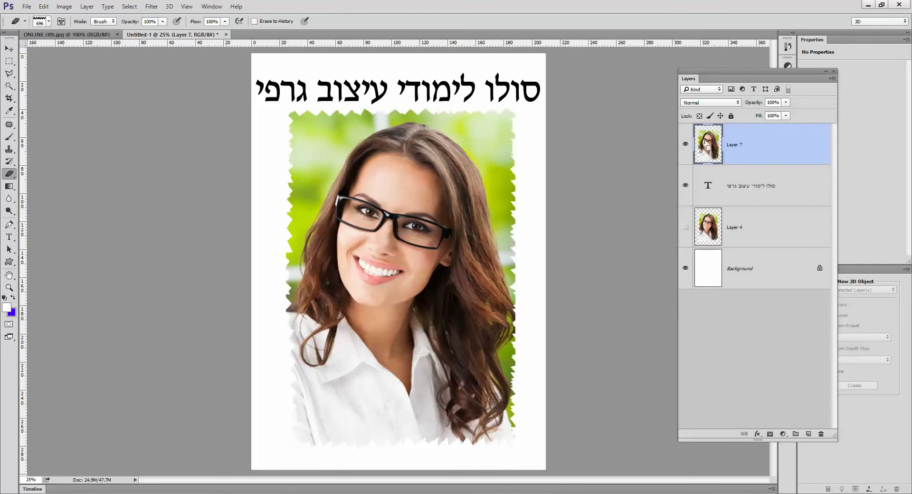
{"action": "left_click", "coordinate": [706, 142], "text": "ctrl"}
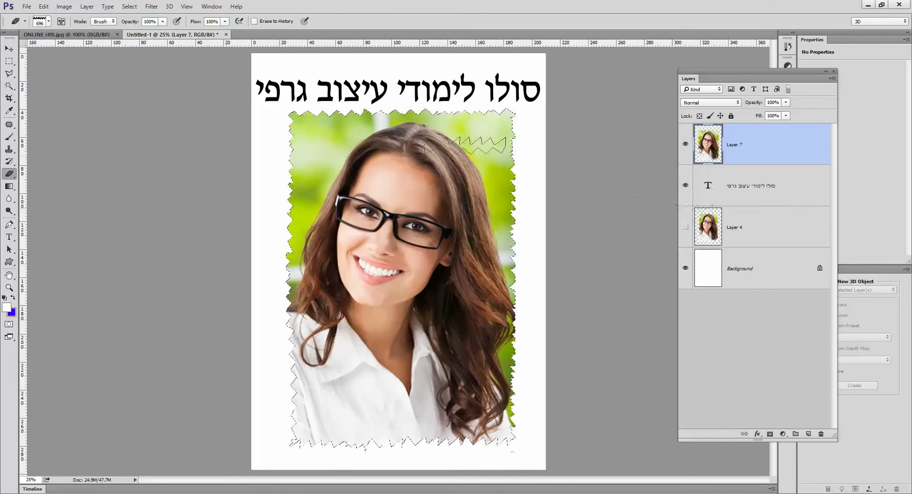
{"action": "left_click", "coordinate": [129, 7]}
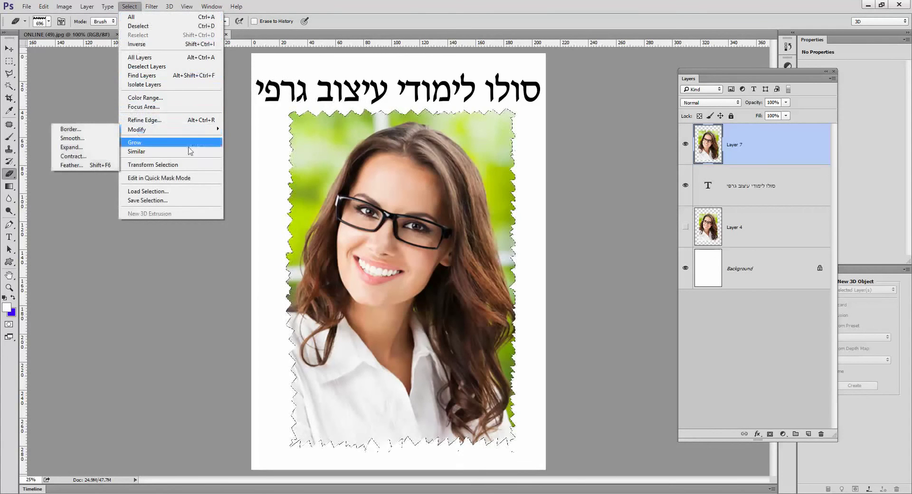
{"action": "left_click", "coordinate": [72, 165]}
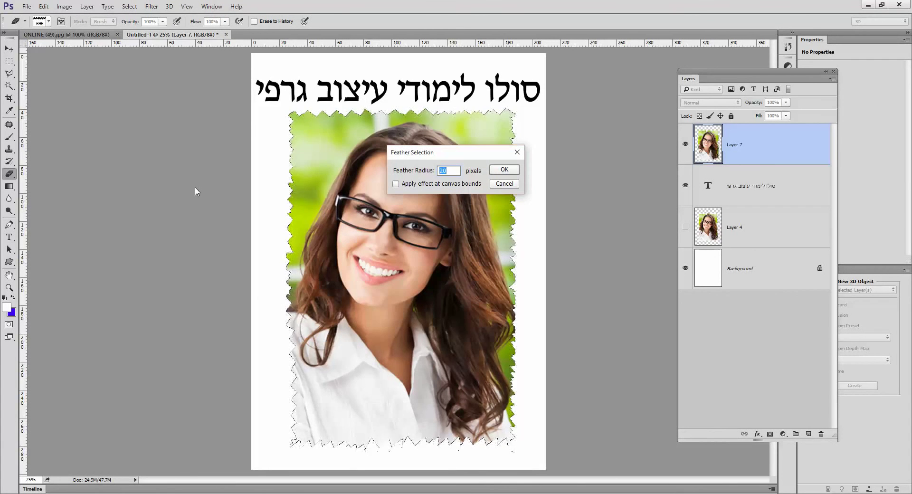
{"action": "key", "text": "Return"}
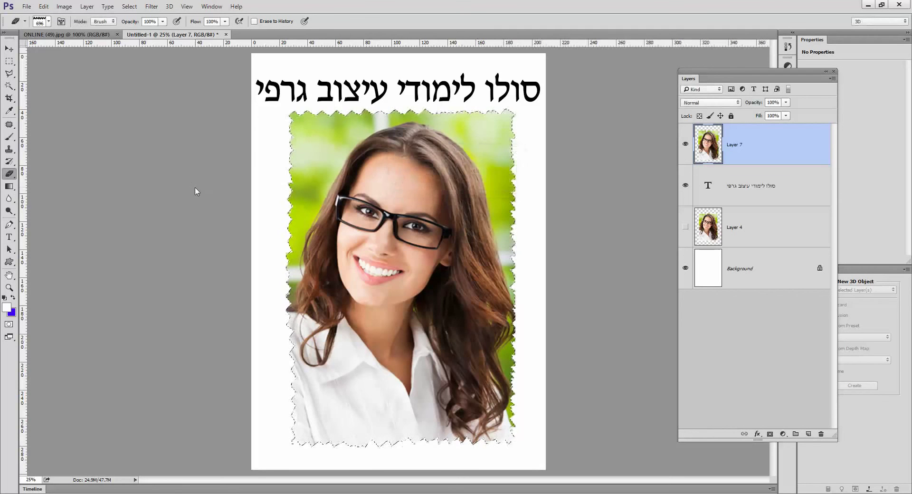
Step: Fill the feathered selection with black on a new layer above Layer 7, and deselect
{"action": "left_click", "coordinate": [808, 434]}
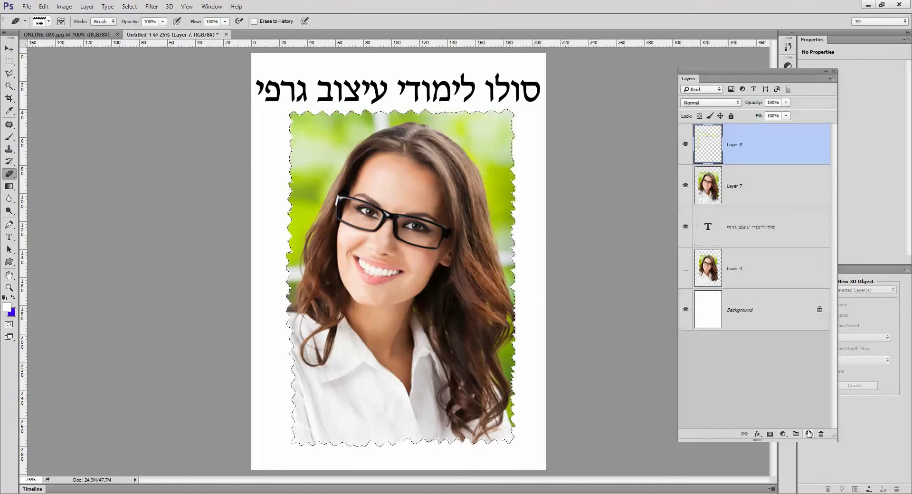
{"action": "left_click", "coordinate": [44, 7]}
{"action": "left_click", "coordinate": [55, 143]}
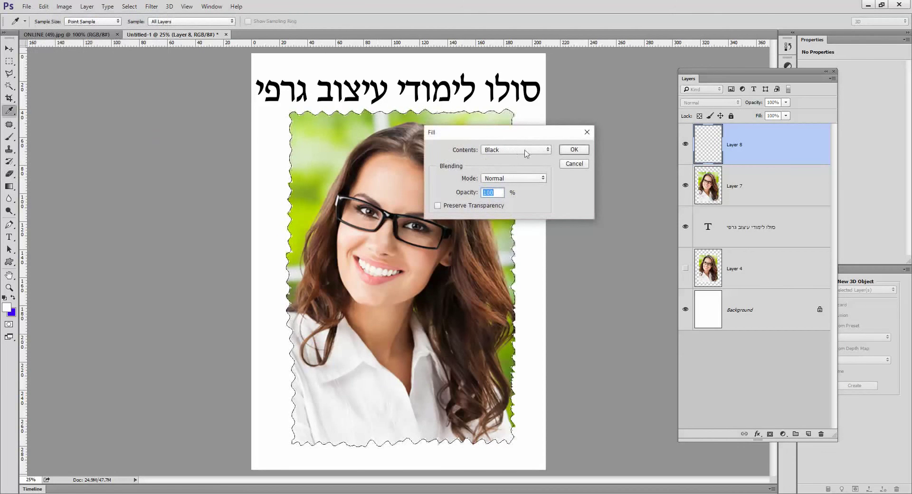
{"action": "key", "text": "e"}
{"action": "left_click", "coordinate": [574, 149]}
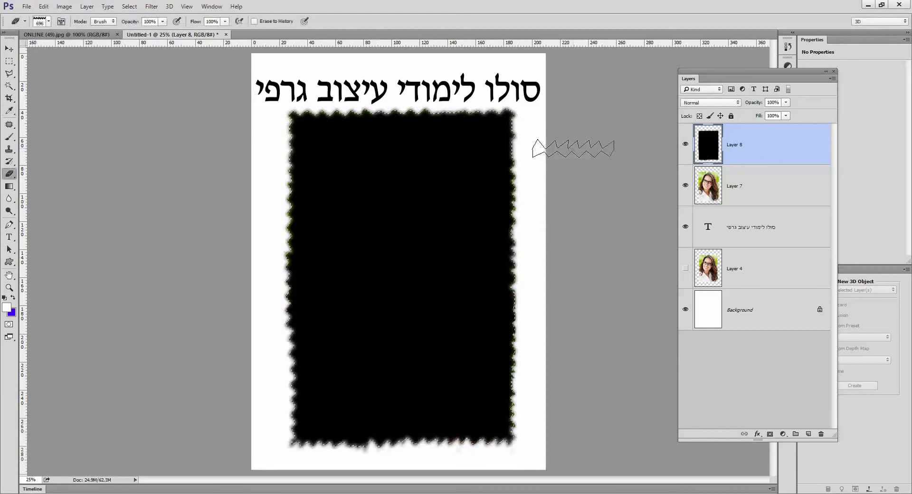
{"action": "left_click", "coordinate": [129, 7]}
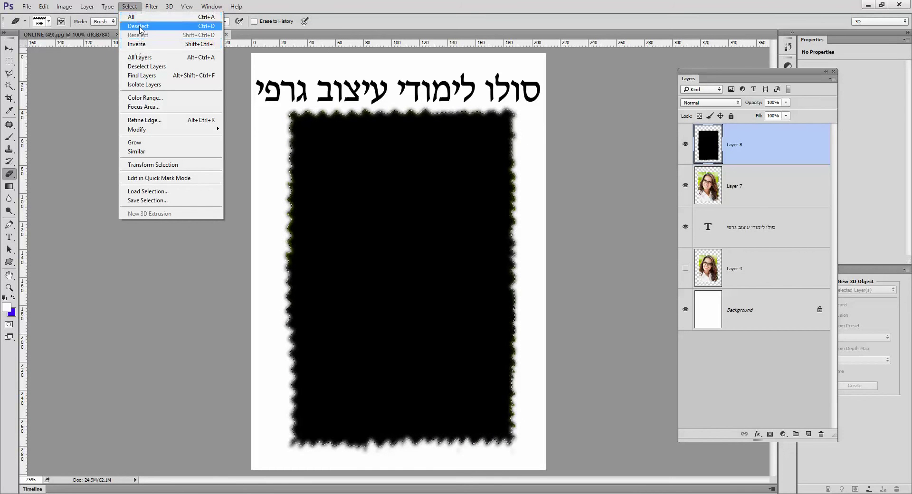
{"action": "left_click", "coordinate": [138, 26]}
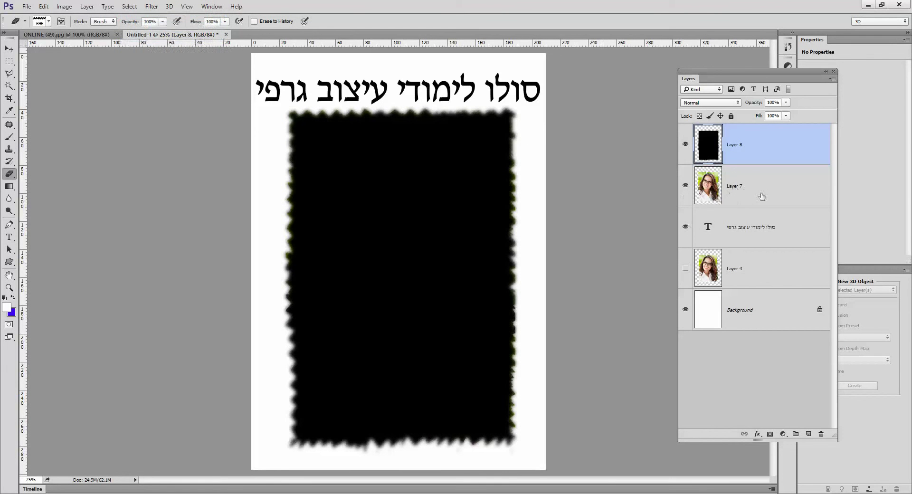
Step: Place Layer 7 above the black-filled layer and shift the portrait slightly right and down to offset its shadow
{"action": "left_click_drag", "start_coordinate": [749, 202], "coordinate": [740, 135]}
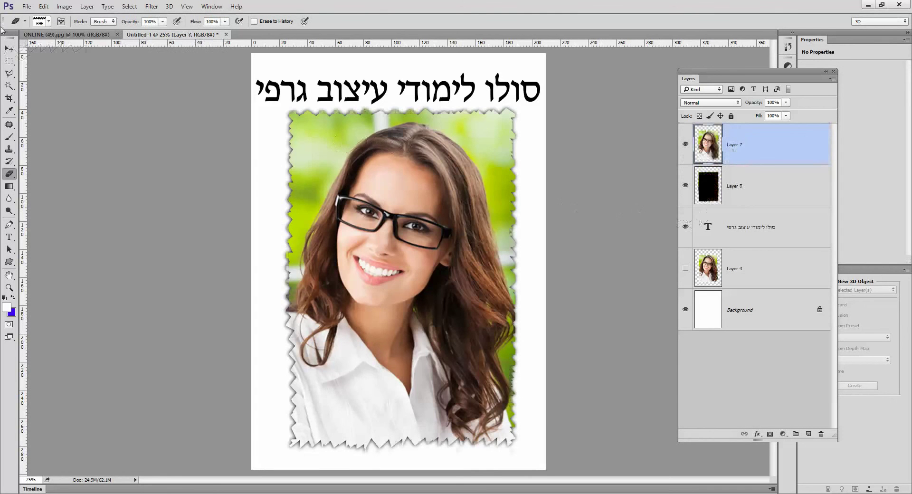
{"action": "left_click", "coordinate": [8, 51]}
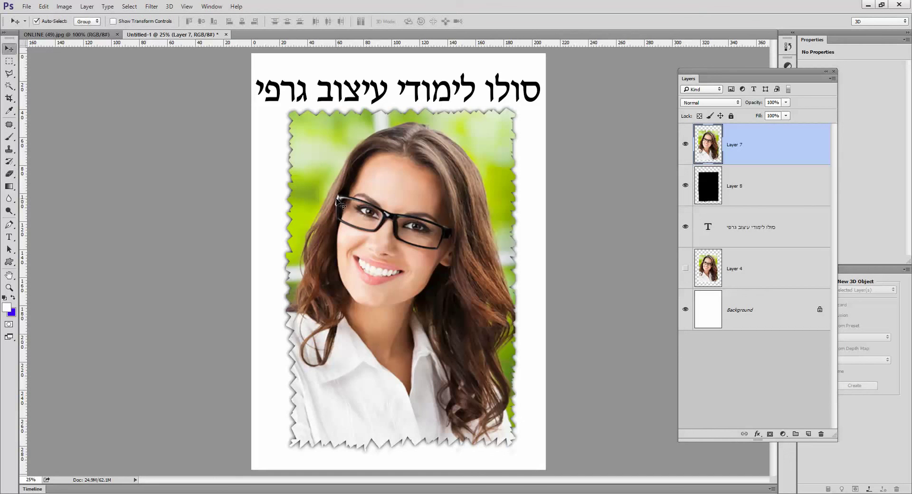
{"action": "left_click_drag", "start_coordinate": [337, 202], "coordinate": [338, 202]}
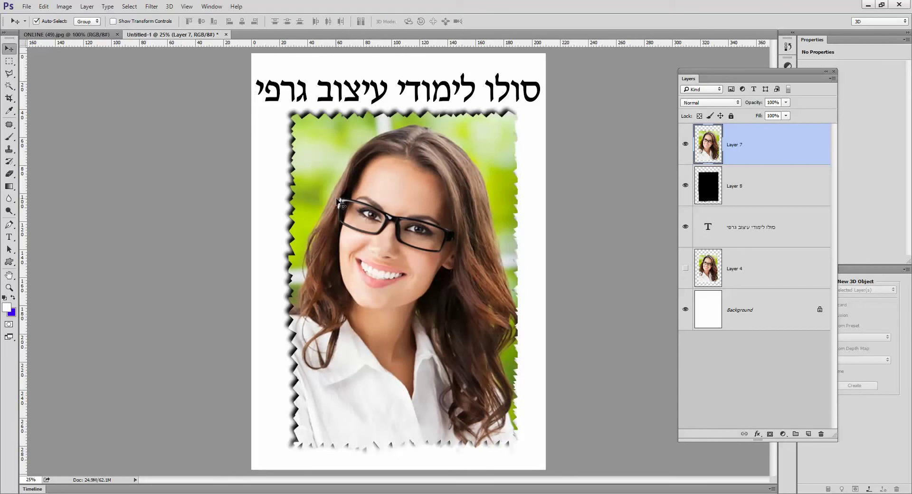